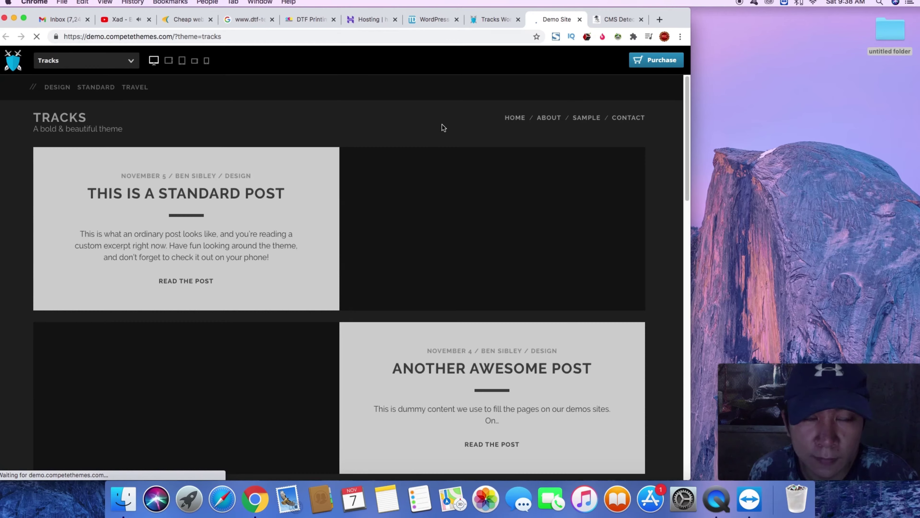
- Scroll the Tracks demo to its footer and compare it with the live DTF Printing shop
scroll(442, 127, "down", 15)
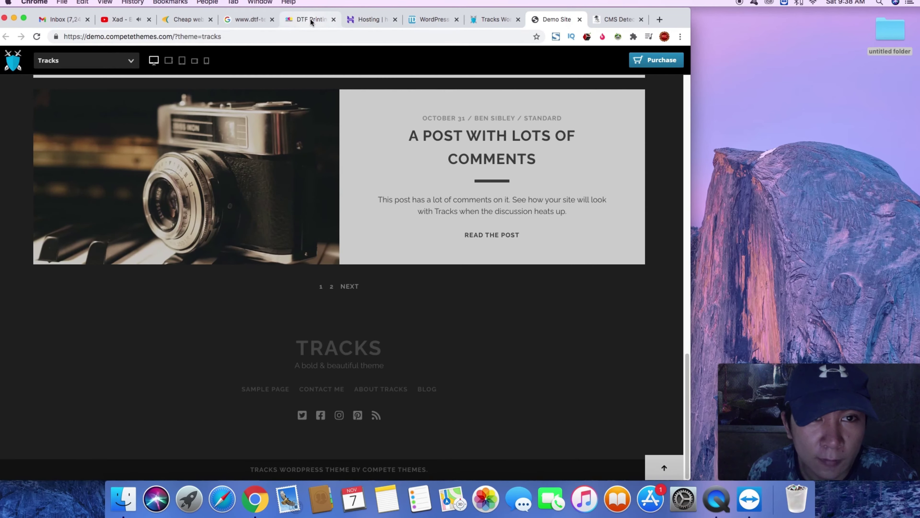
left_click(311, 21)
scroll(446, 178, "down", 5)
scroll(447, 179, "up", 5)
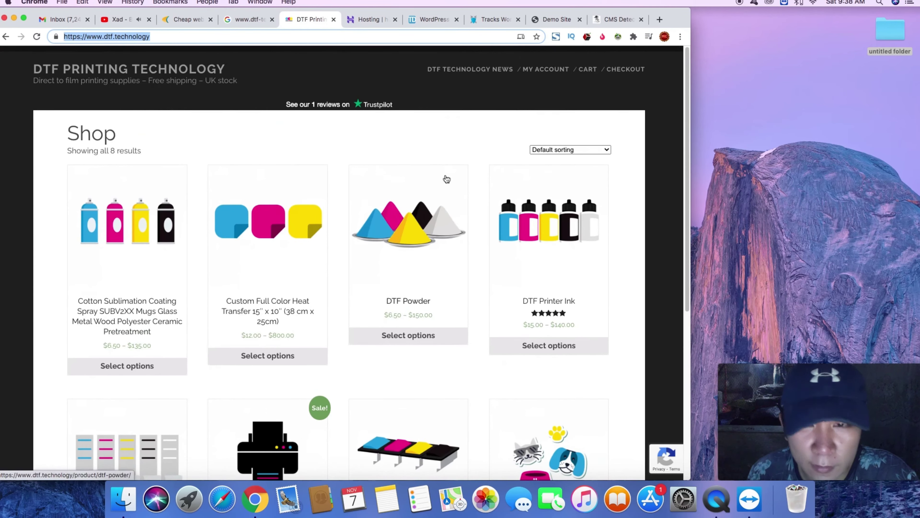
left_click(549, 21)
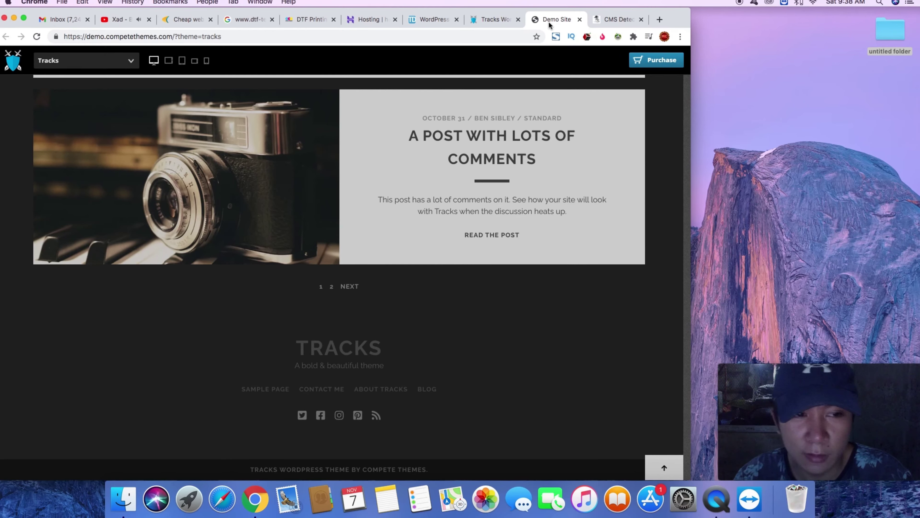
- Check the DTF shop again, then bring up Hostinger's list of hosted websites
left_click(298, 20)
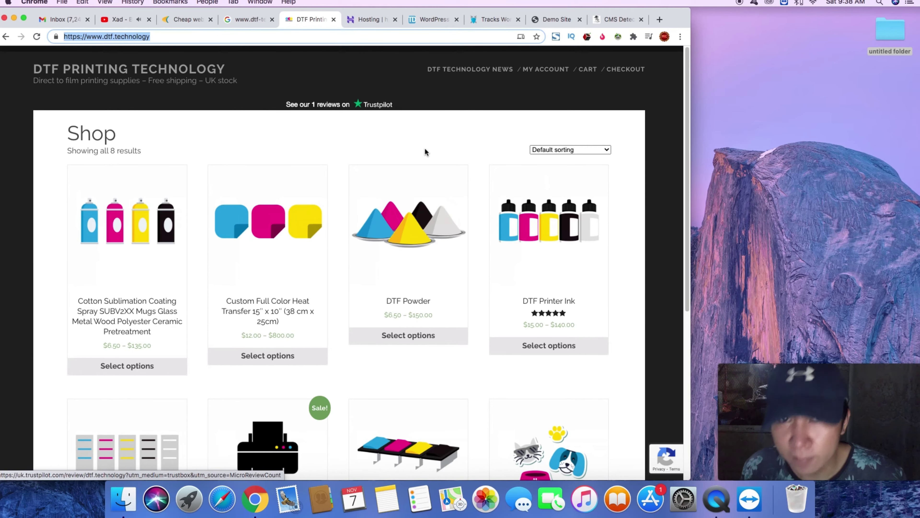
left_click(366, 20)
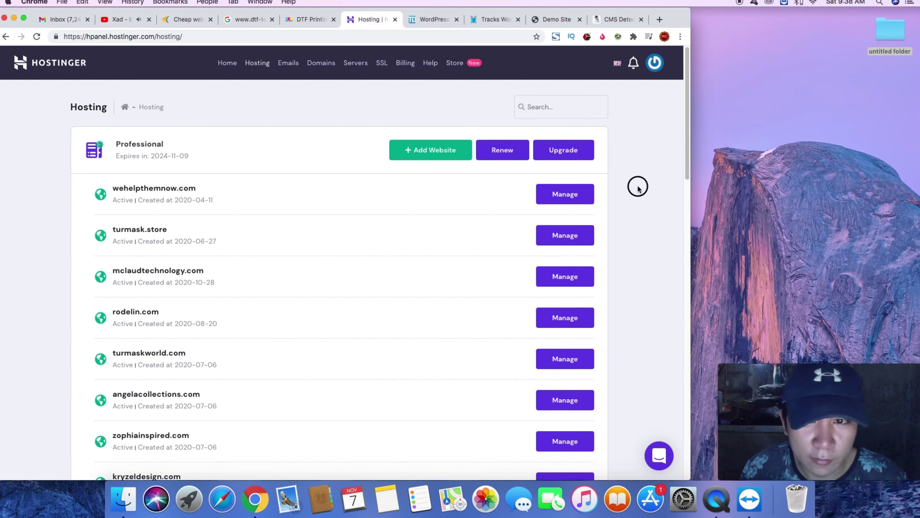
- Reload the Hosting list and open Manage for the dtftechnology.com account
scroll(637, 188, "down", 6)
scroll(638, 186, "down", 10)
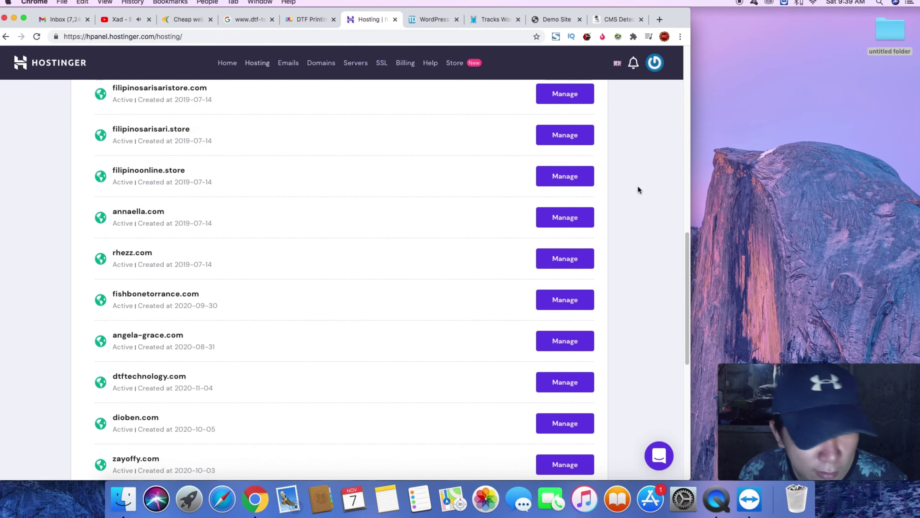
scroll(639, 189, "down", 4)
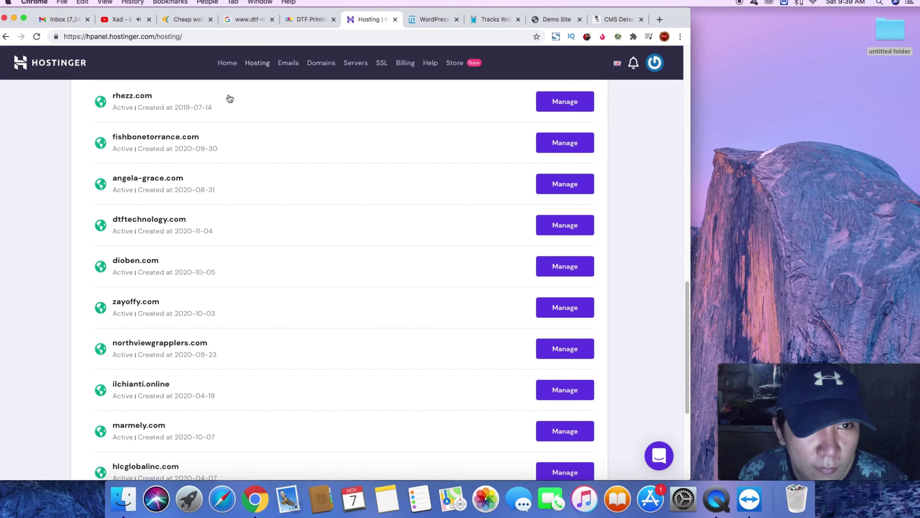
left_click(257, 64)
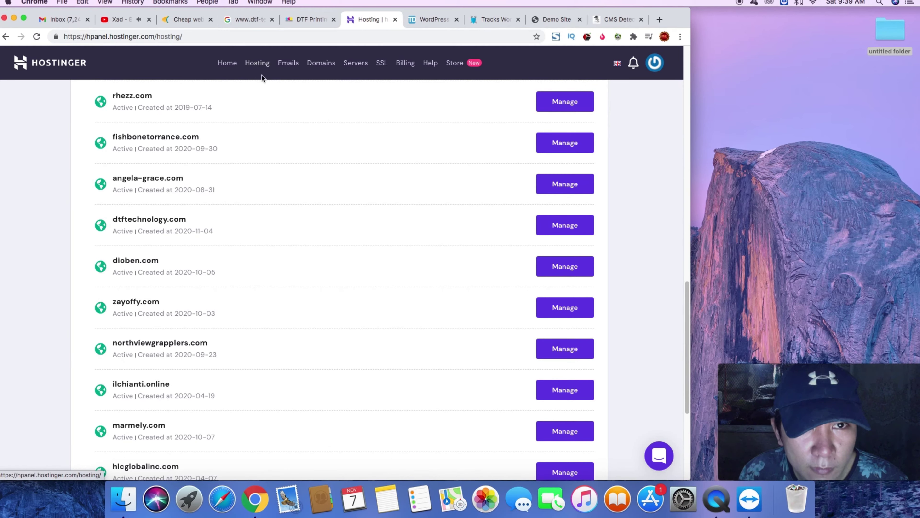
left_click(262, 65)
left_click(259, 64)
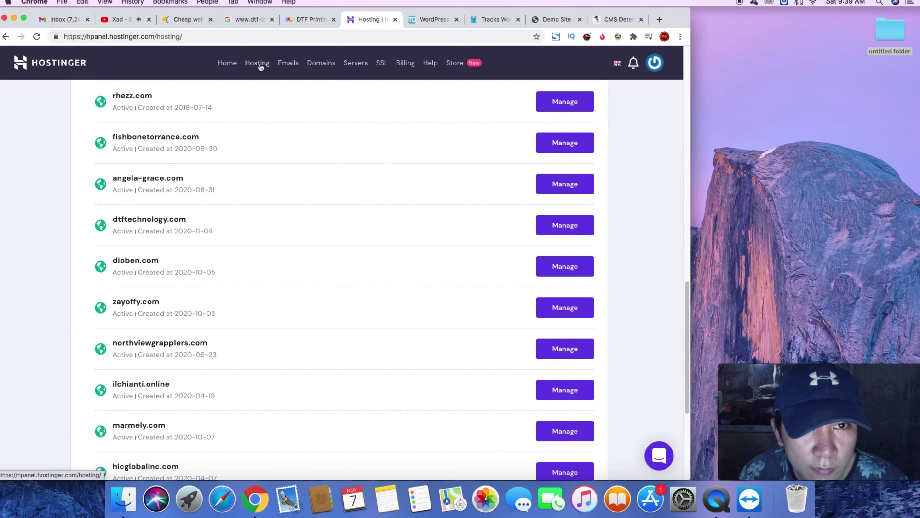
scroll(262, 110, "down", 3)
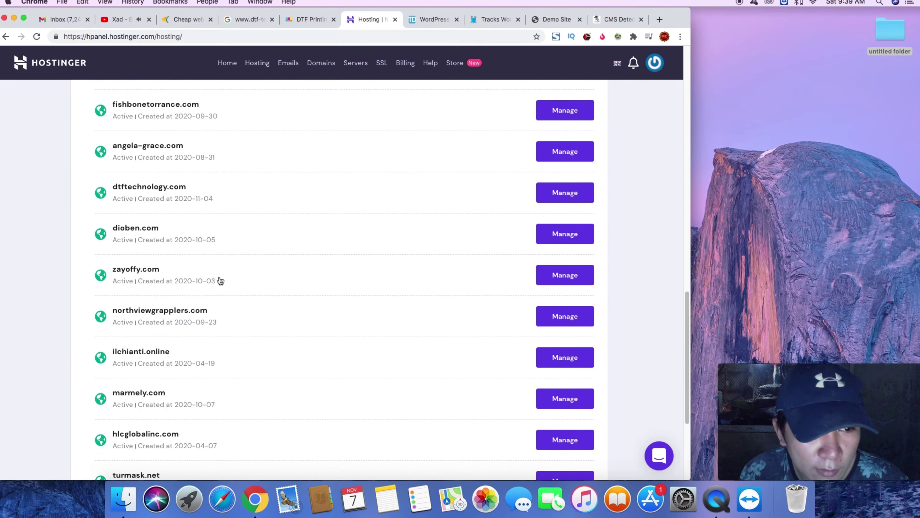
scroll(213, 322, "up", 20)
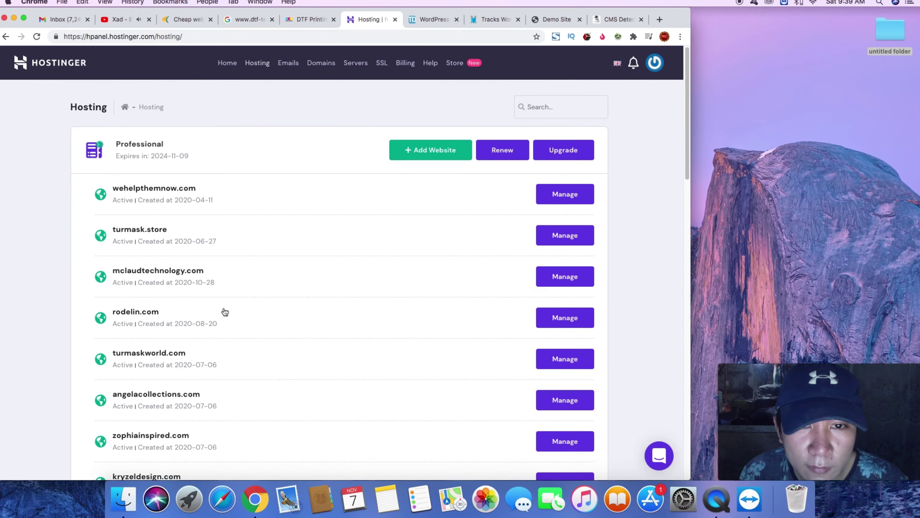
scroll(353, 285, "down", 15)
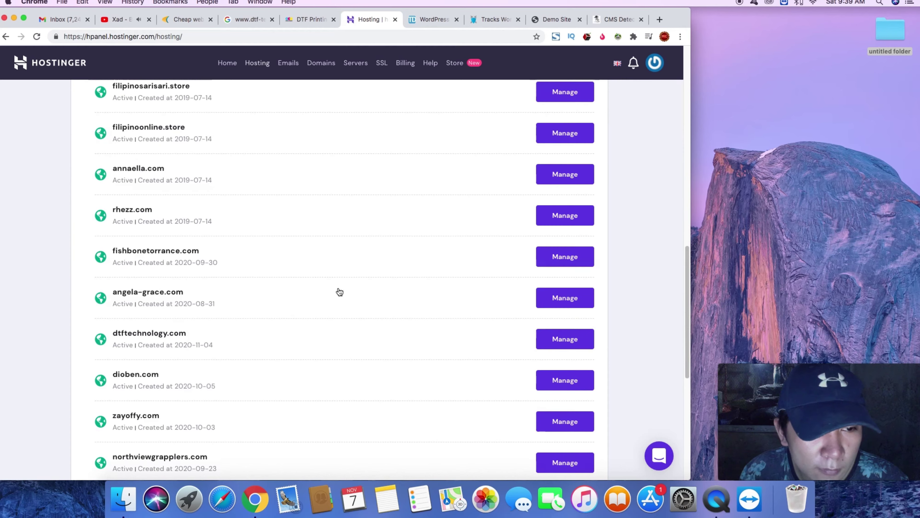
scroll(249, 287, "down", 1)
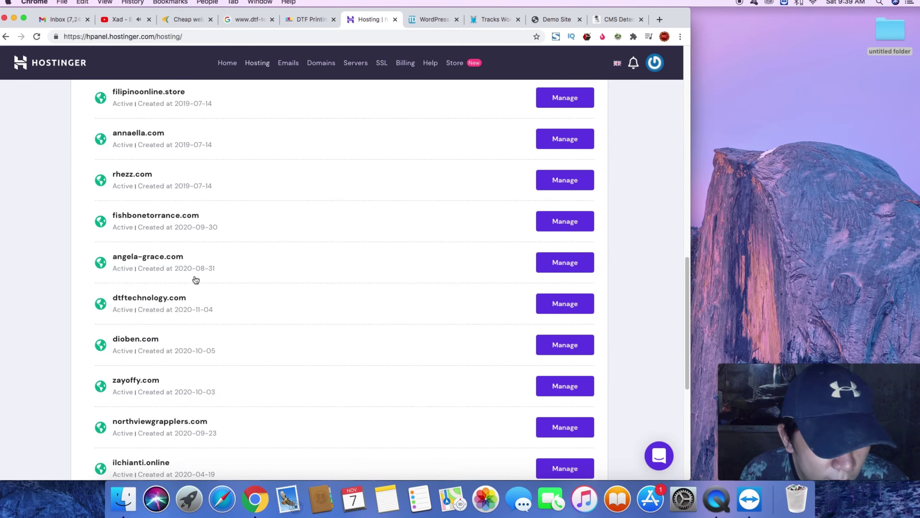
left_click(548, 307)
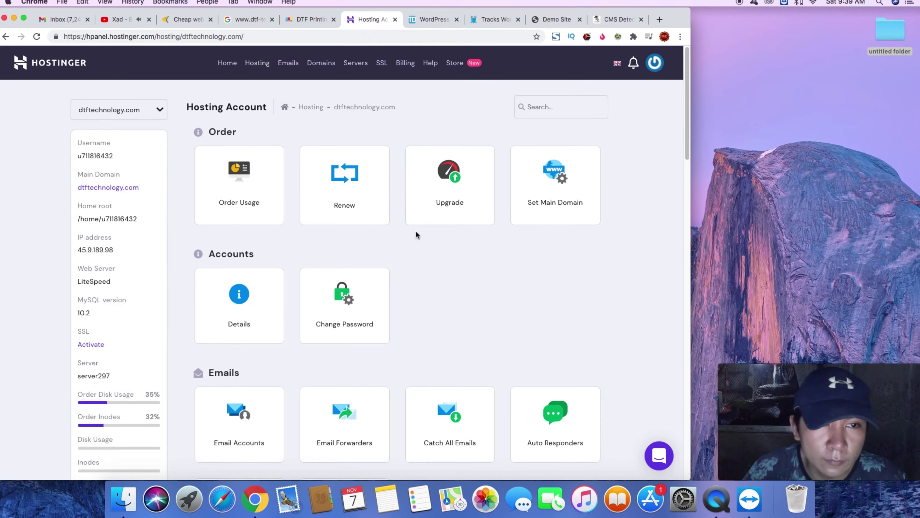
- Open the Auto Installer card from the Website section of dtftechnology.com's dashboard
scroll(420, 230, "down", 6)
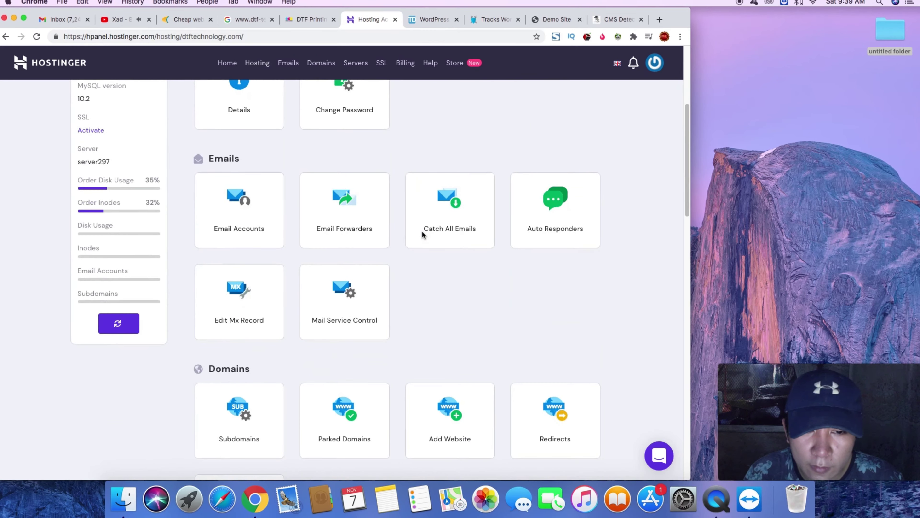
scroll(424, 232, "down", 6)
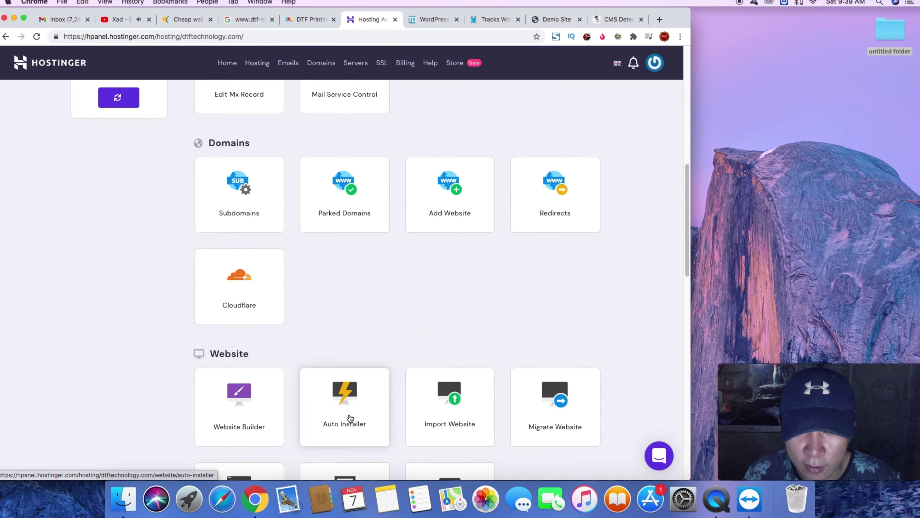
scroll(350, 418, "up", 12)
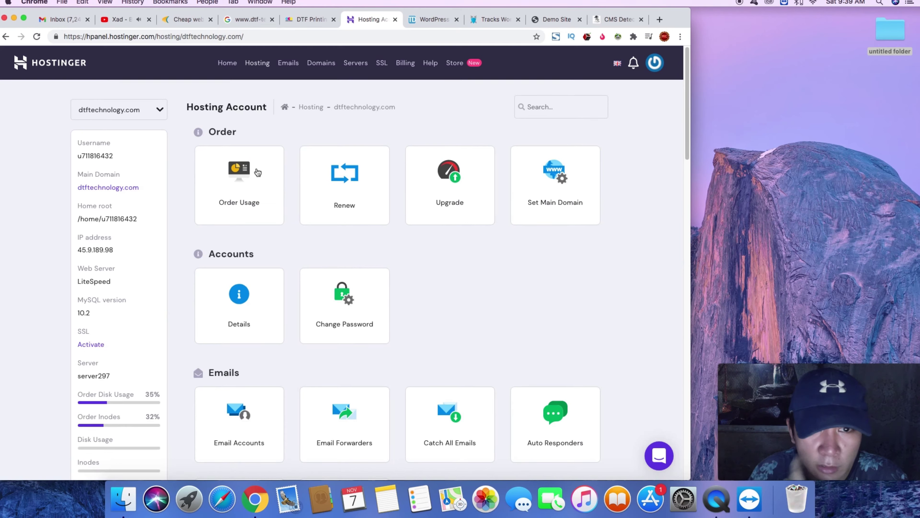
scroll(364, 259, "down", 9)
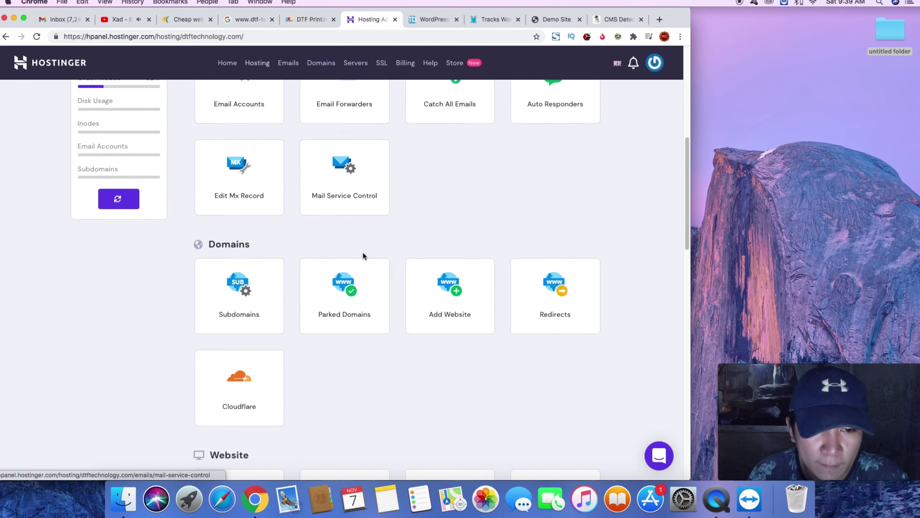
scroll(363, 255, "down", 6)
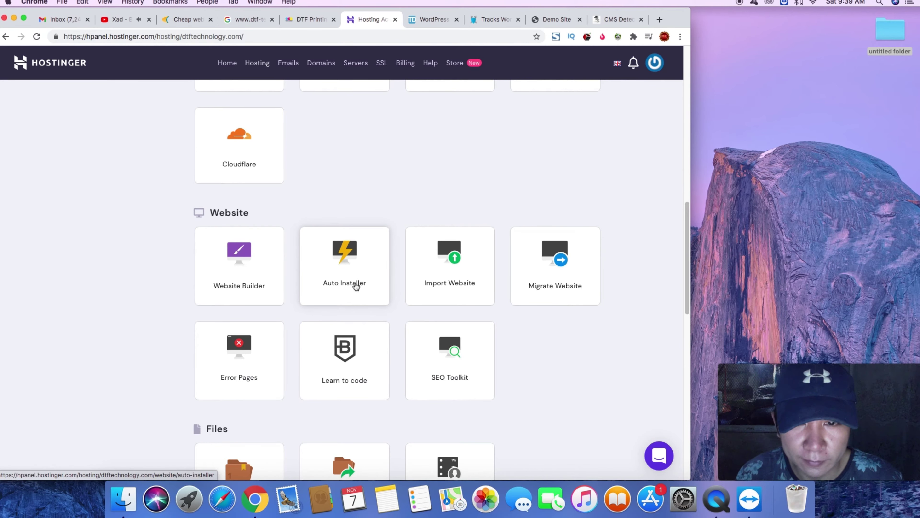
left_click(356, 286)
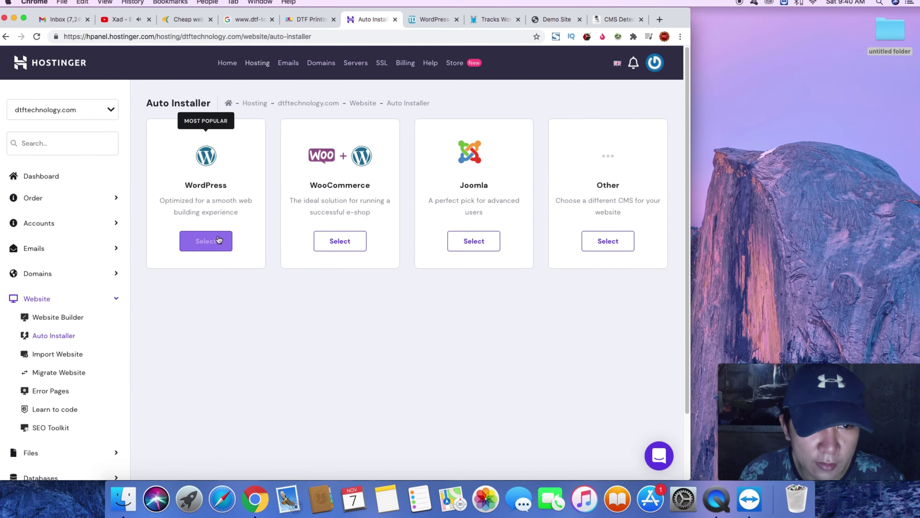
- Open the WordPress install form, close it without installing, and return to the Dashboard
left_click(219, 241)
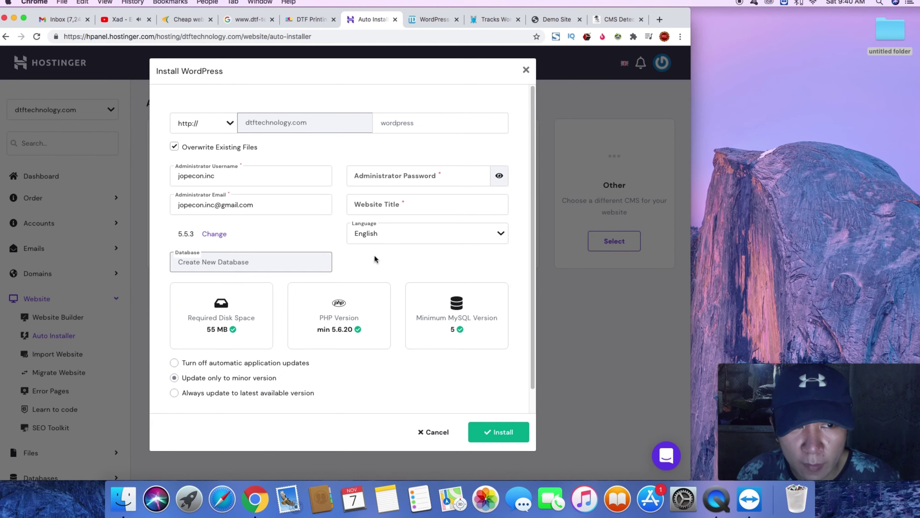
left_click(252, 176)
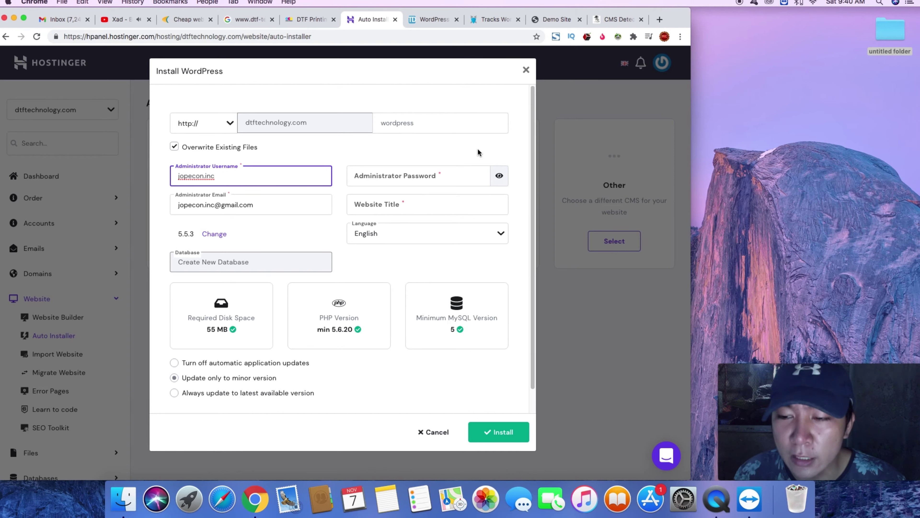
left_click(524, 70)
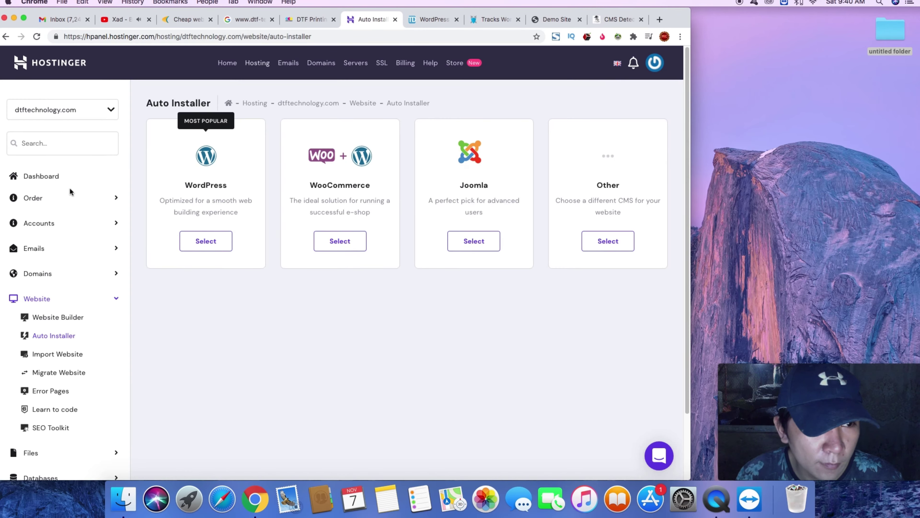
left_click(54, 181)
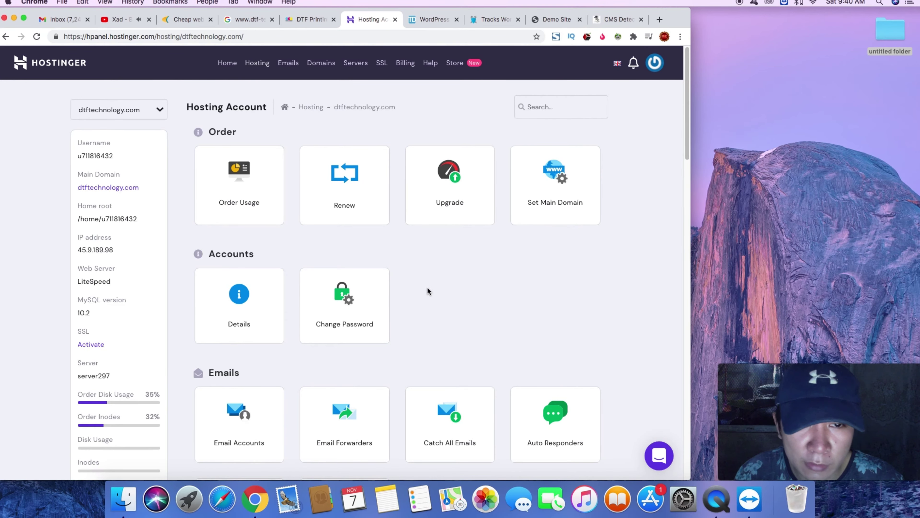
- Open Email Accounts for dtftechnology.com and view the server settings and Create form
scroll(428, 289, "down", 5)
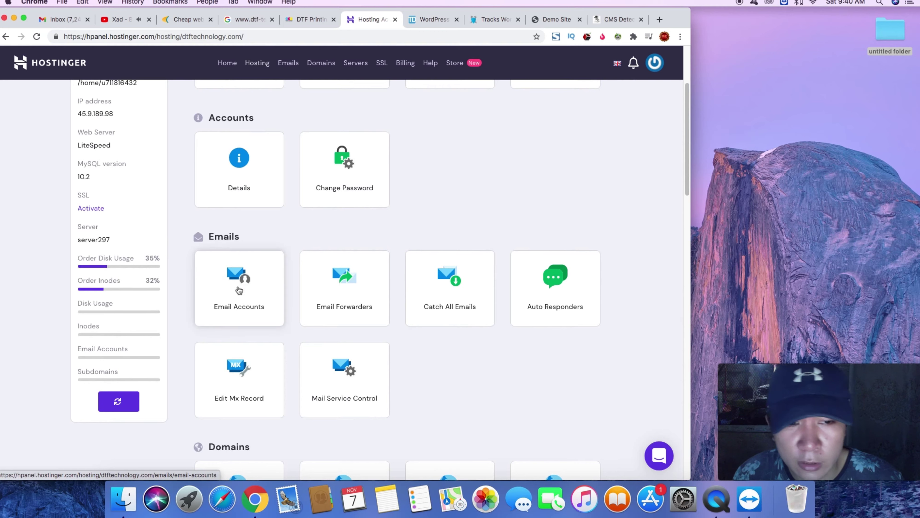
left_click(261, 290)
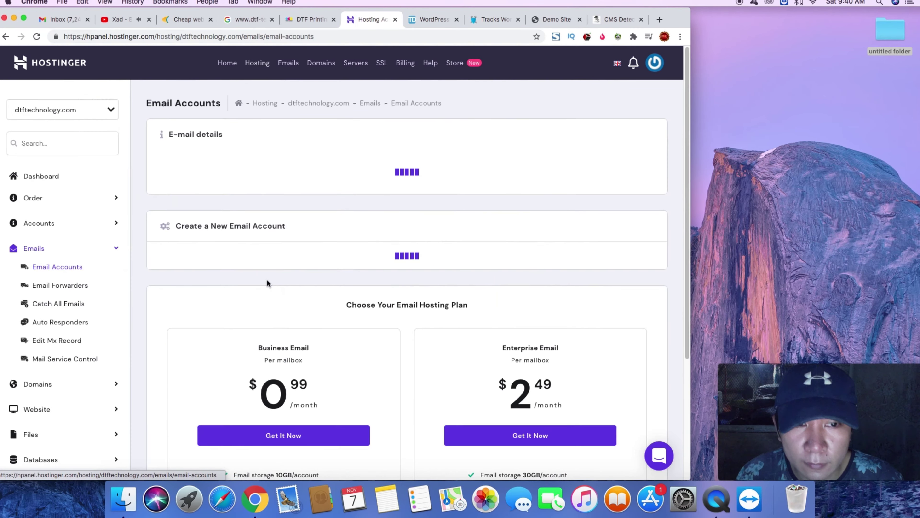
scroll(525, 342, "down", 3)
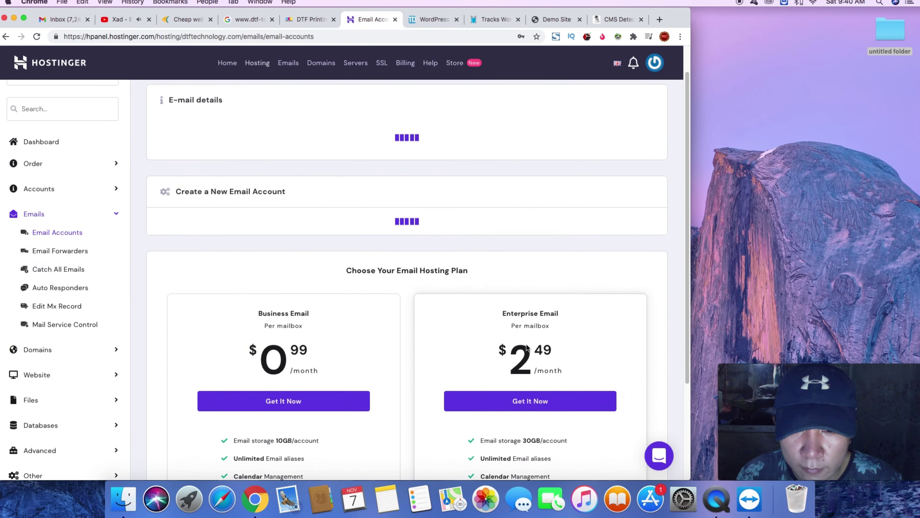
scroll(527, 344, "down", 1)
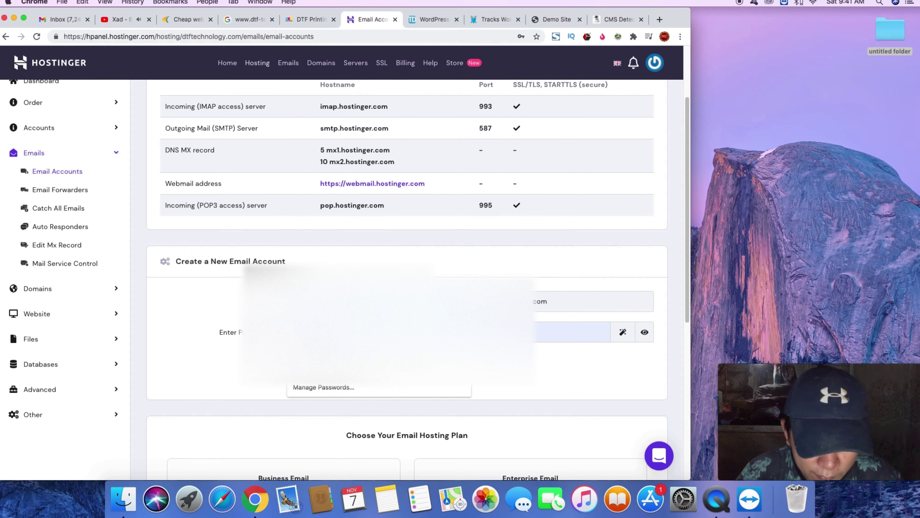
- Enter and verify the new mailbox password, then create the email account
left_click(572, 335)
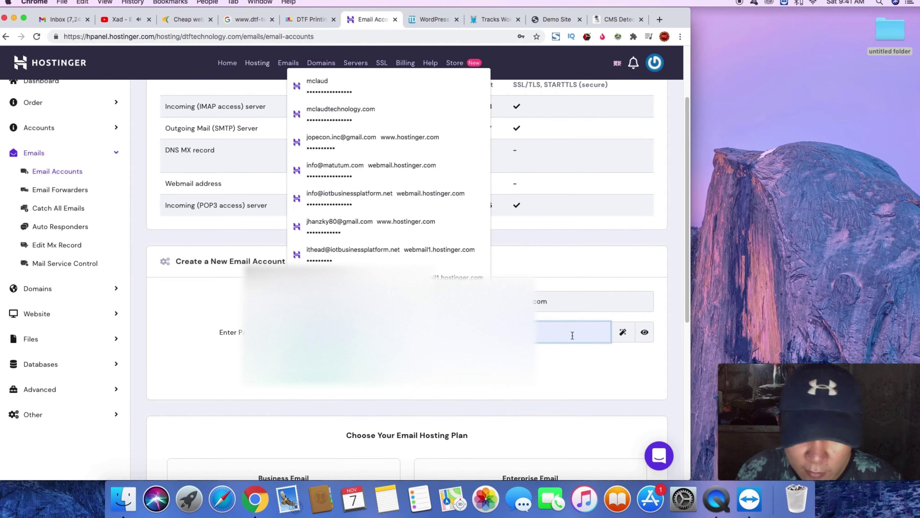
key("Escape")
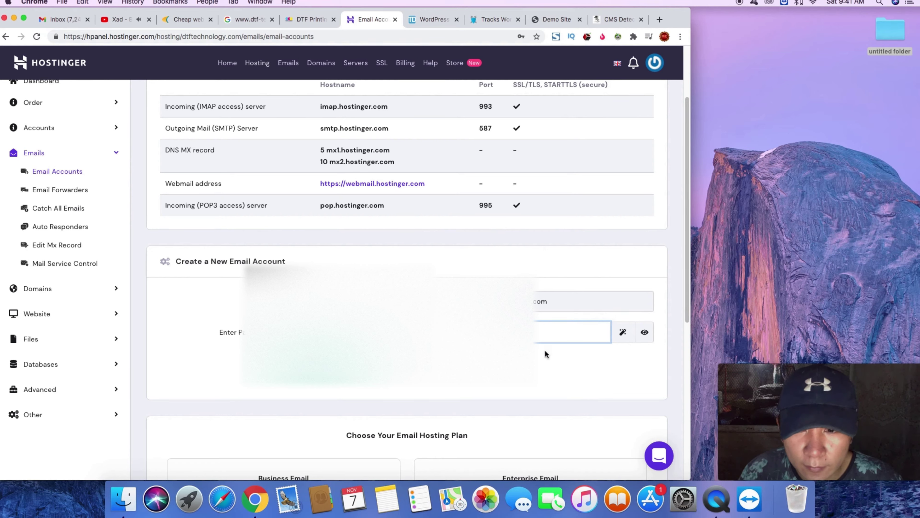
left_click(644, 333)
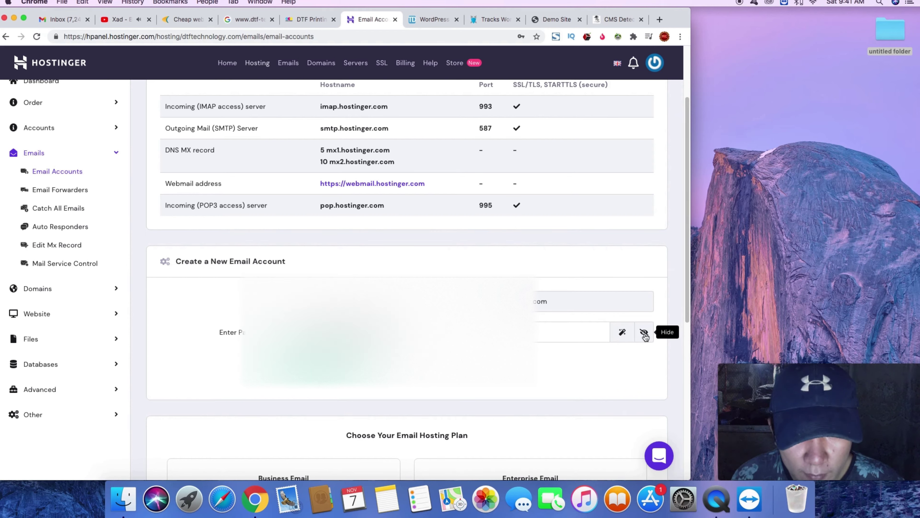
left_click(645, 335)
left_click(313, 357)
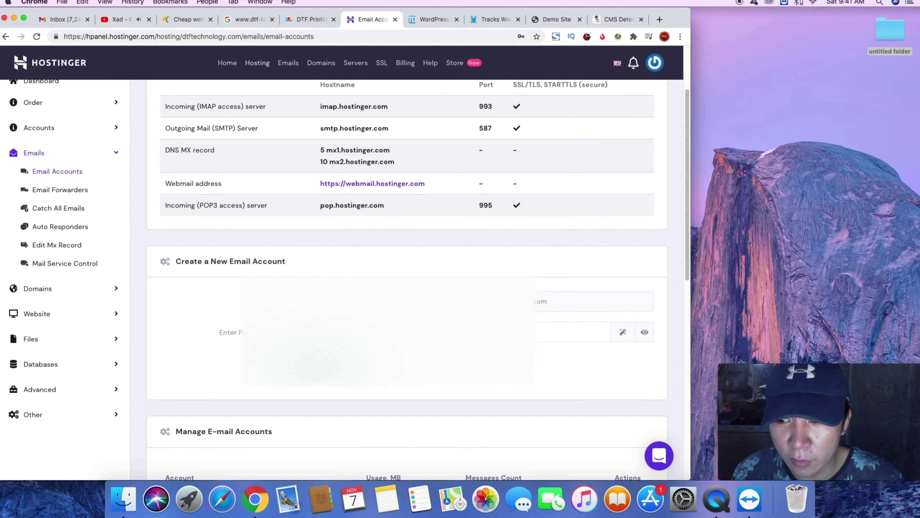
- Return to the dtftechnology.com hosting account Dashboard
scroll(397, 337, "down", 10)
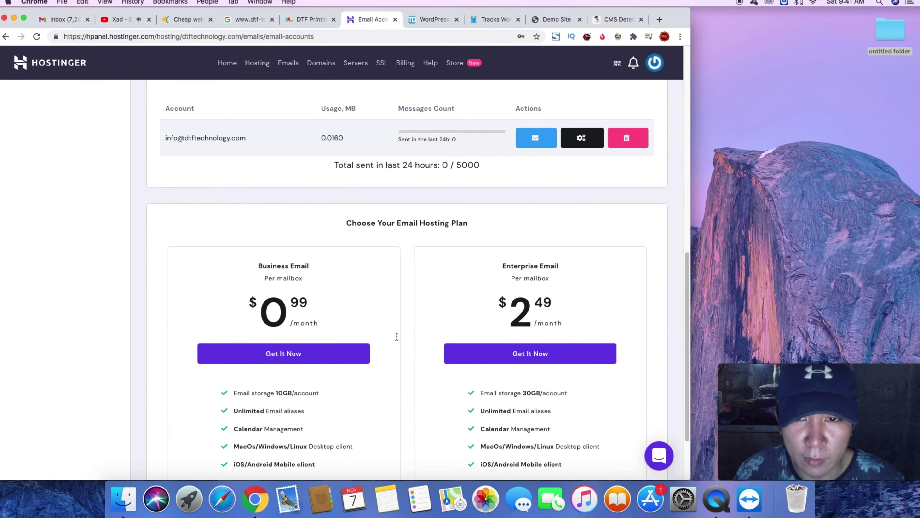
scroll(392, 331, "up", 10)
left_click(45, 177)
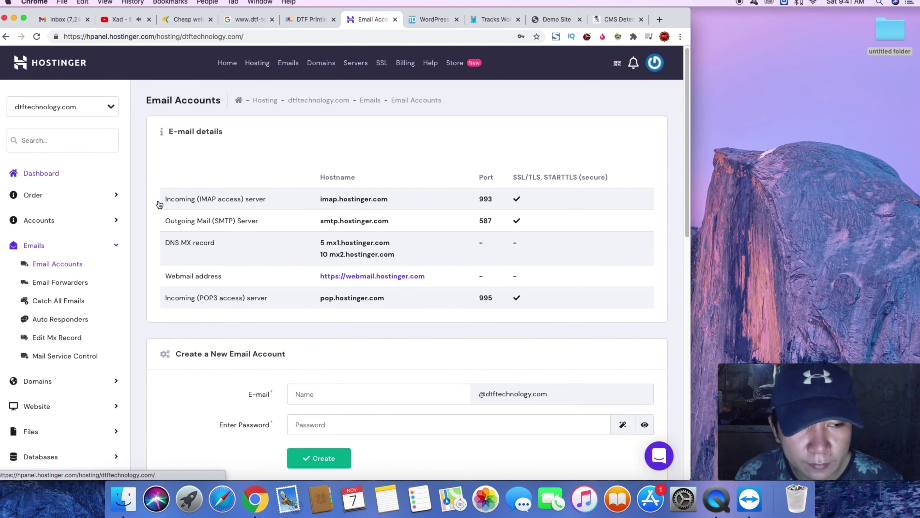
- Open the Auto Installer and choose WordPress to bring up its install form
scroll(301, 238, "down", 5)
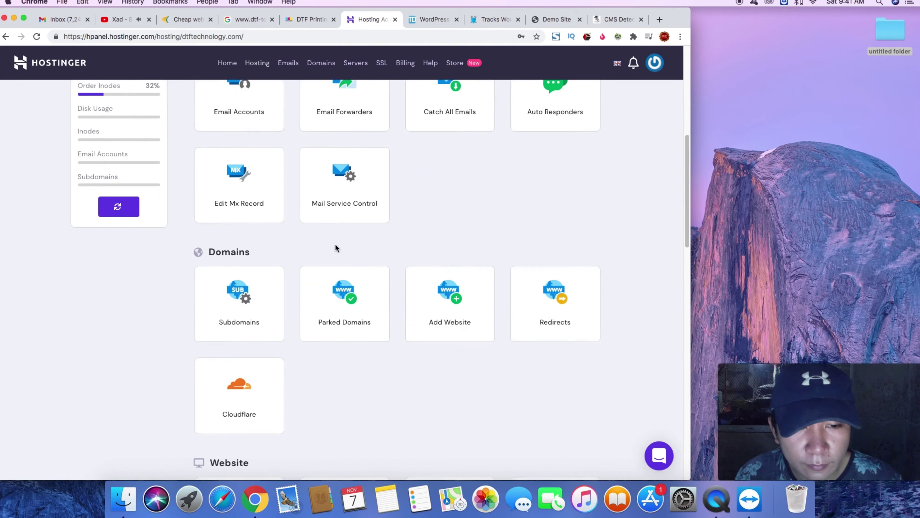
scroll(334, 244, "down", 5)
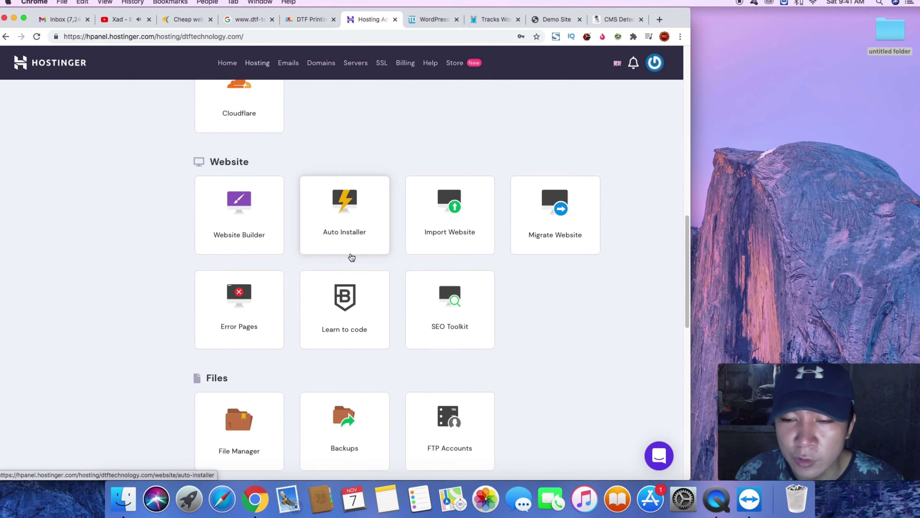
scroll(349, 257, "down", 4)
scroll(353, 269, "up", 5)
left_click(369, 383)
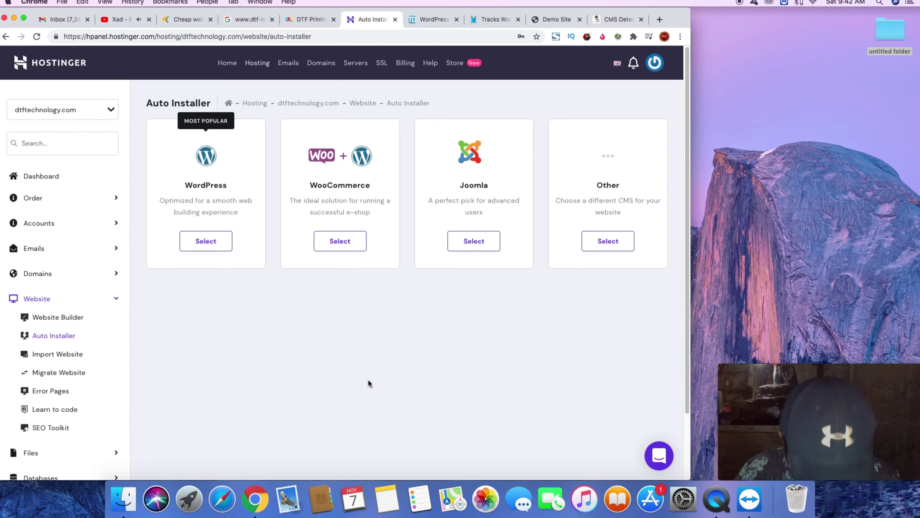
left_click(220, 241)
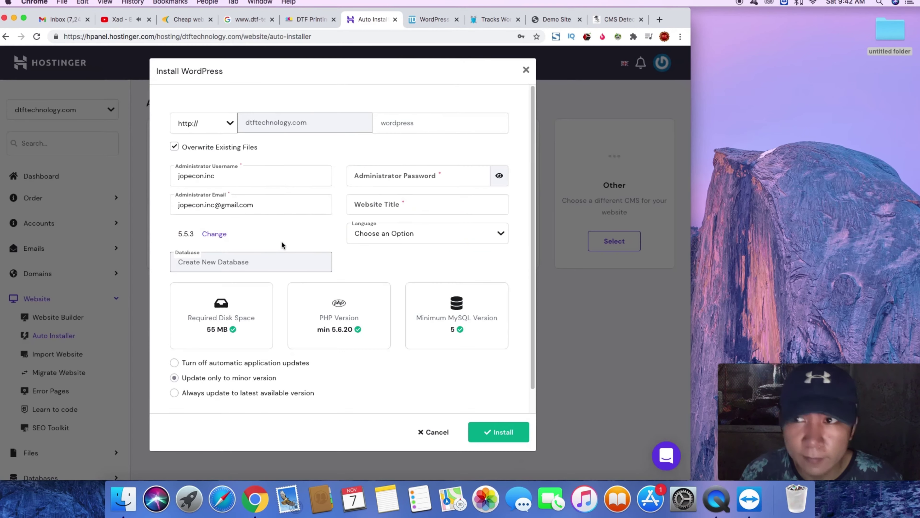
- Replace the prefilled administrator username with a new one
left_click(392, 177)
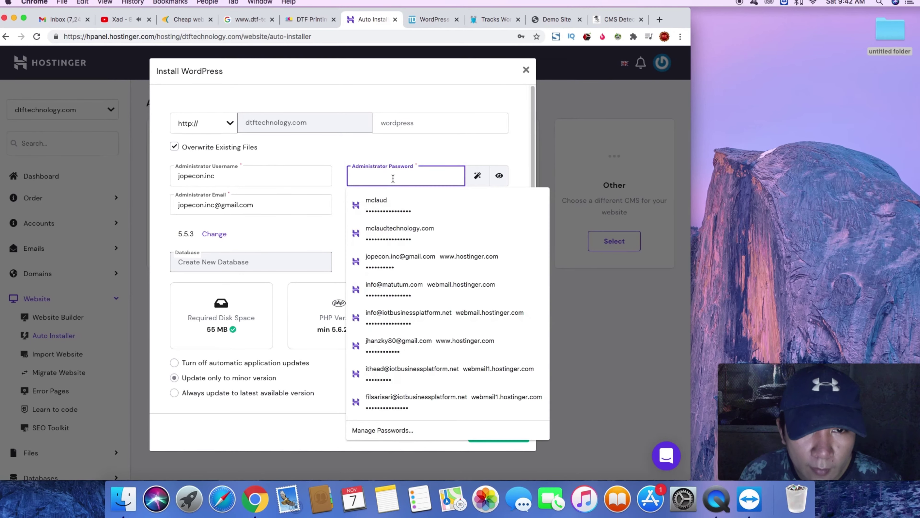
double_click(273, 170)
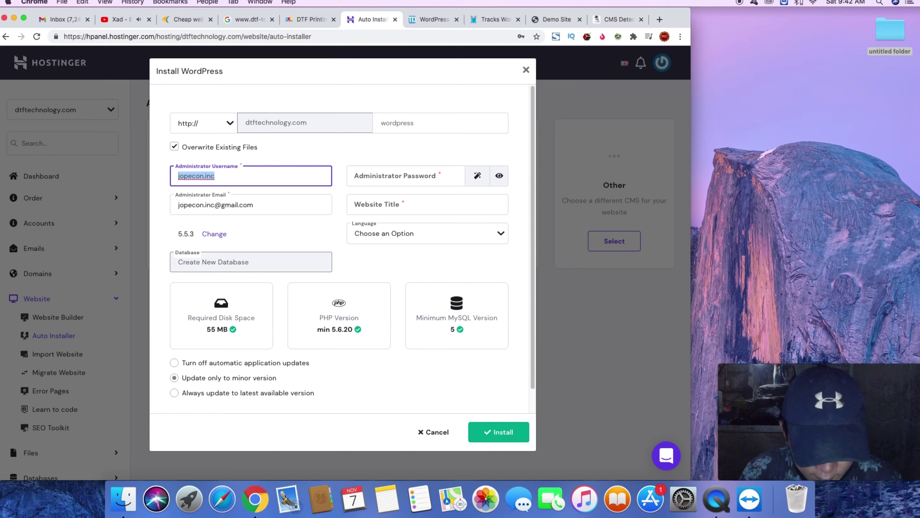
type("in")
key("BackSpace")
key("BackSpace")
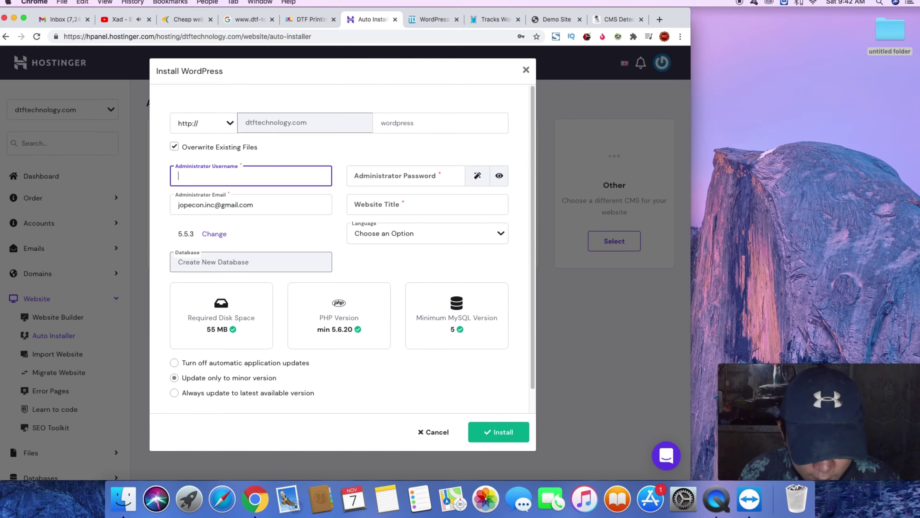
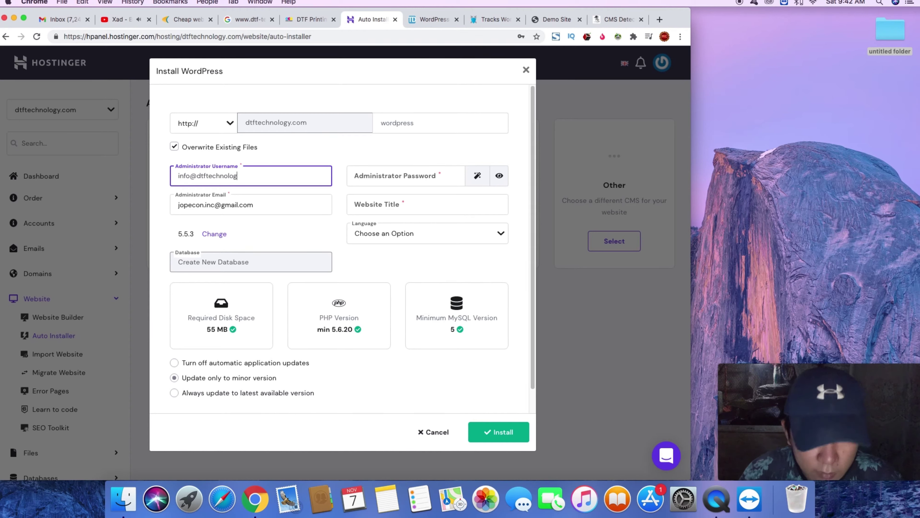
- Enter the administrator e-mail and set the website title to 'DTF Technology'
left_click(279, 211)
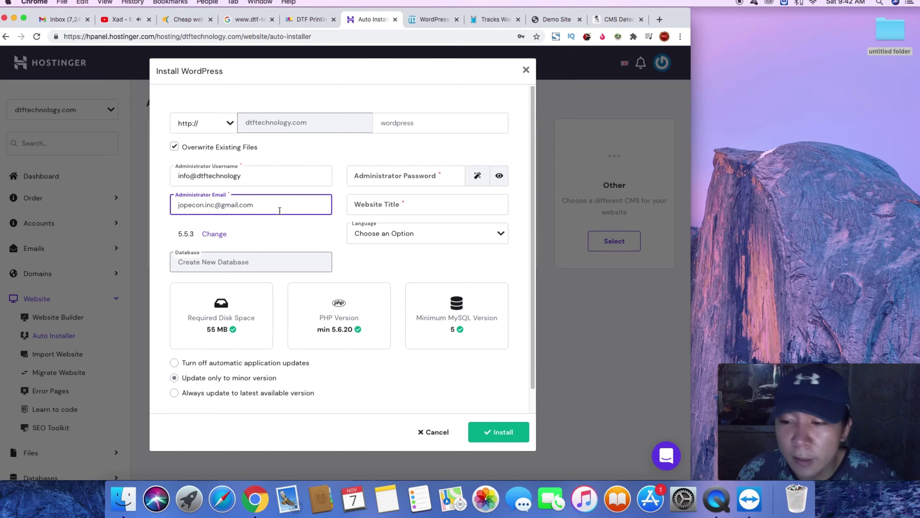
triple_click(280, 211)
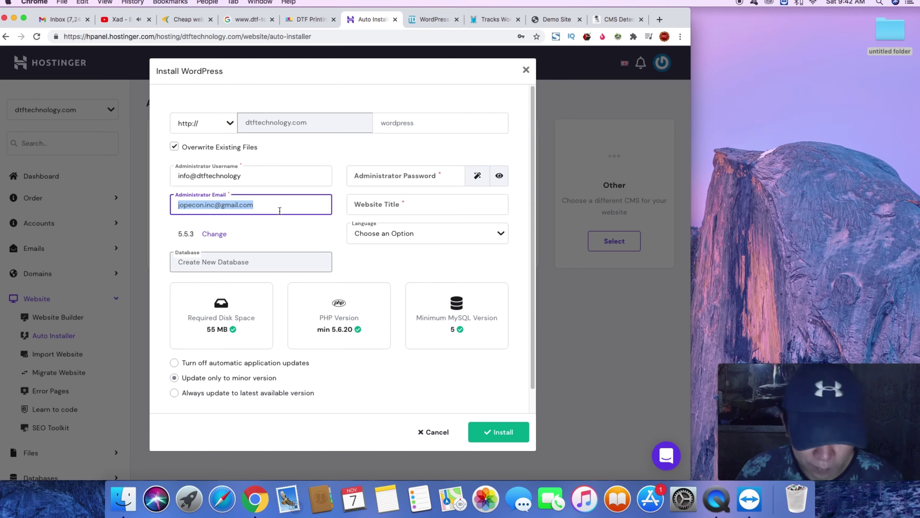
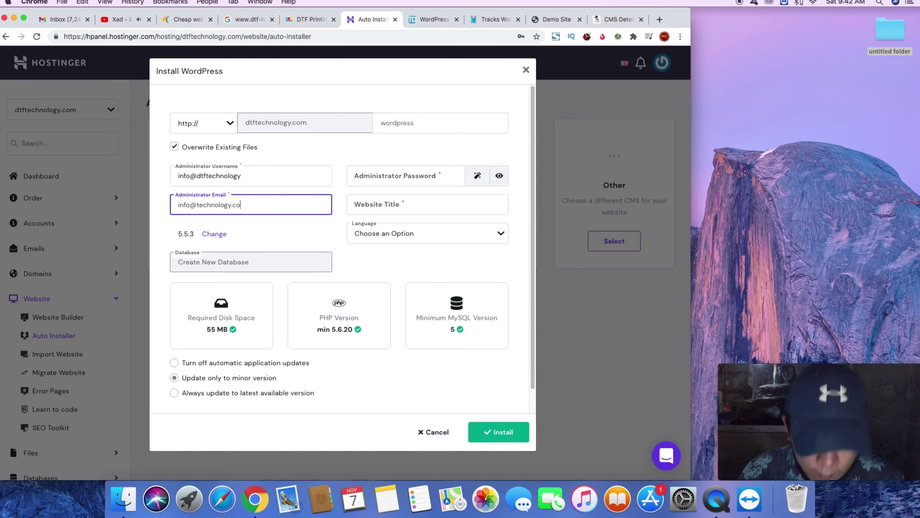
left_click(409, 204)
type("DTF ")
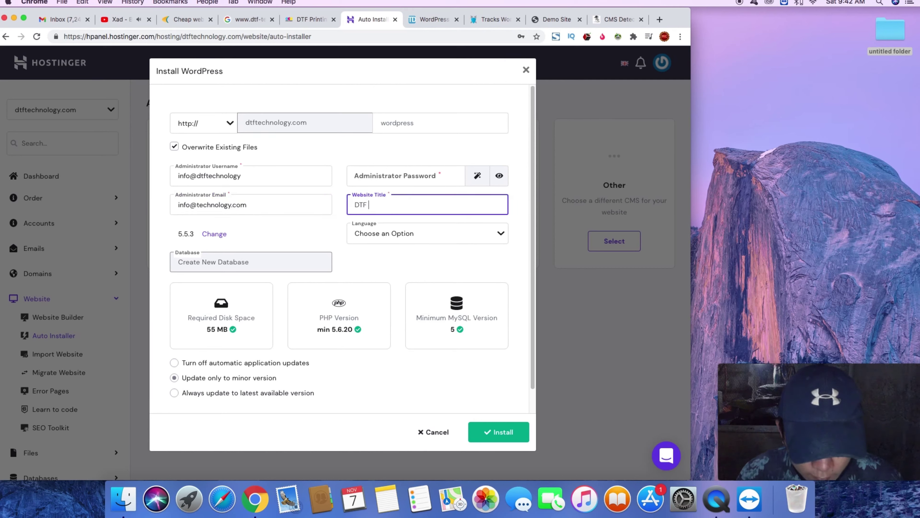
type("Technology")
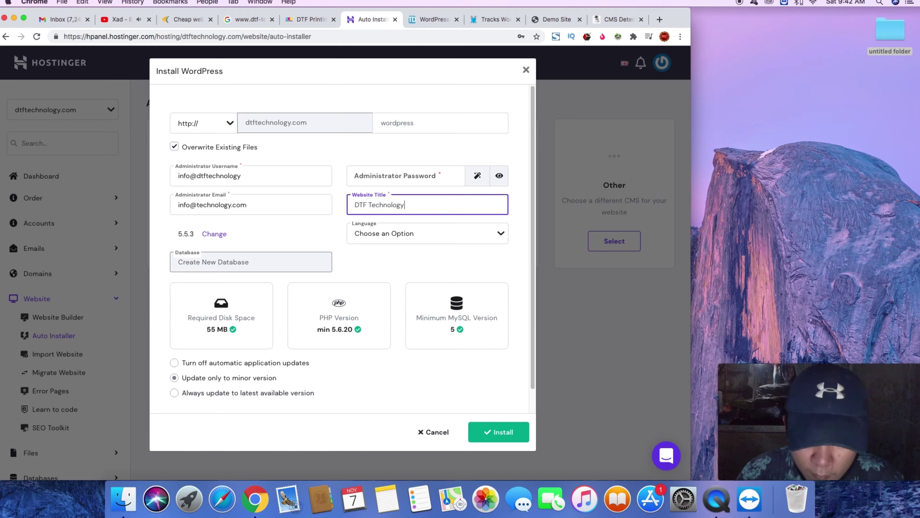
- Launch Notes, then go back to the administrator password field
left_click(385, 504)
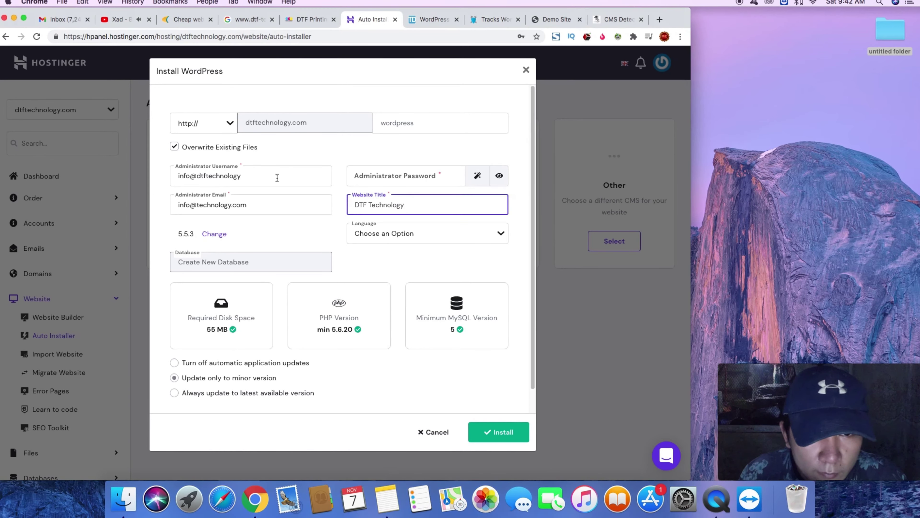
left_click(377, 181)
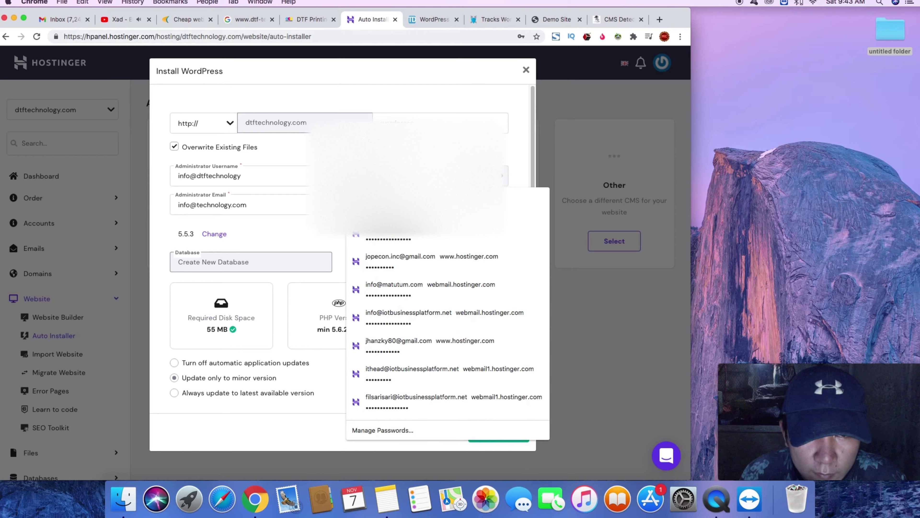
key("Escape")
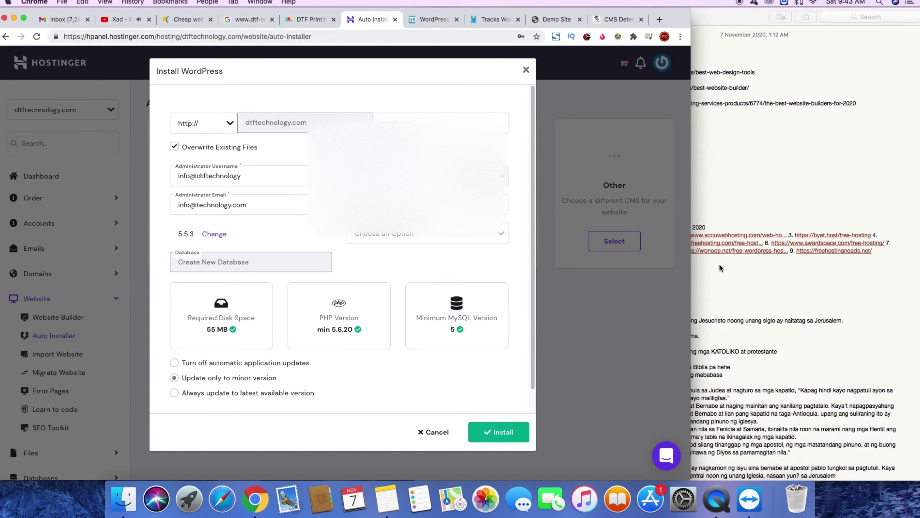
- Bring Notes forward and add, then trim, blank lines below Blogger
left_click(725, 203)
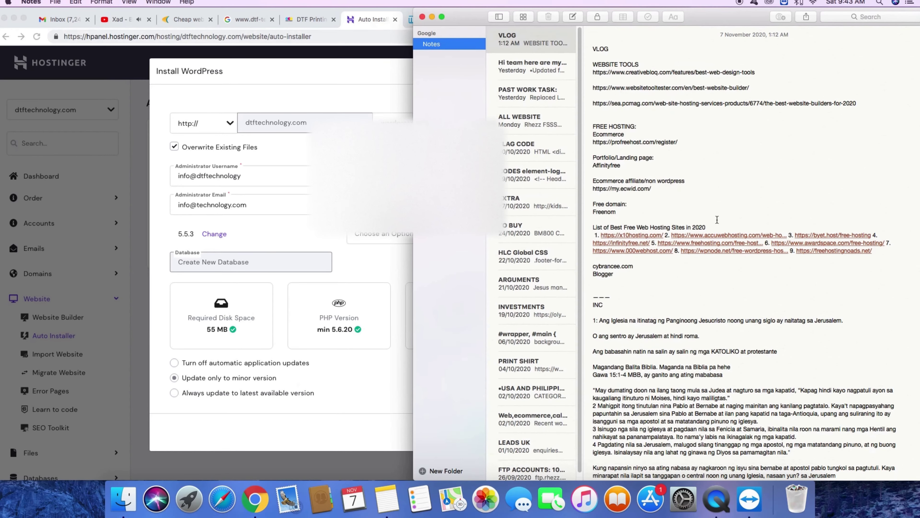
left_click(623, 272)
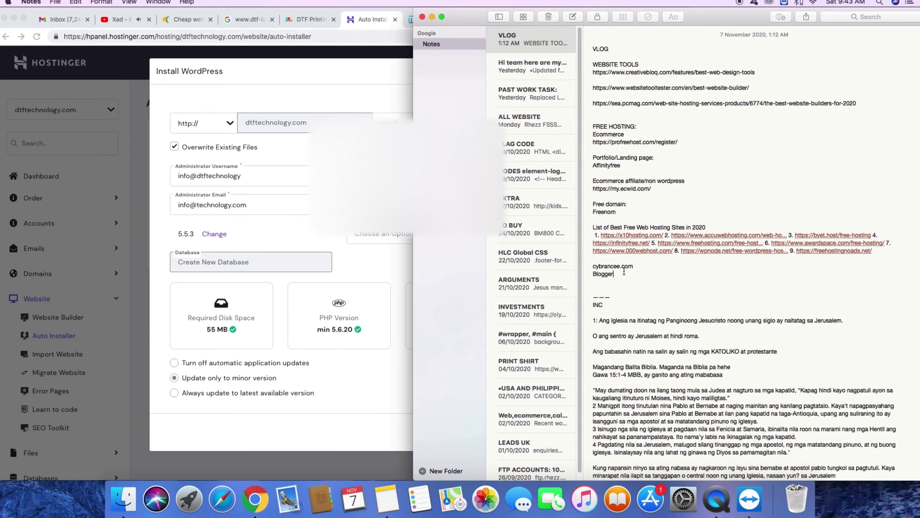
key("Return")
key("Return")
key("Return")
key("Return")
key("Return")
key("Return")
key("Return")
key("Return")
key("Return")
key("Return")
key("Return")
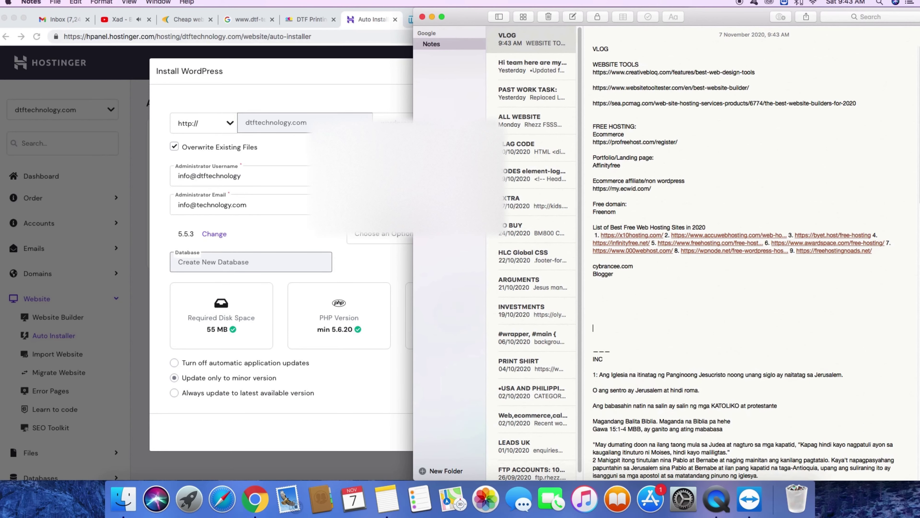
key("Return")
key("Return")
key("Return")
key("Return")
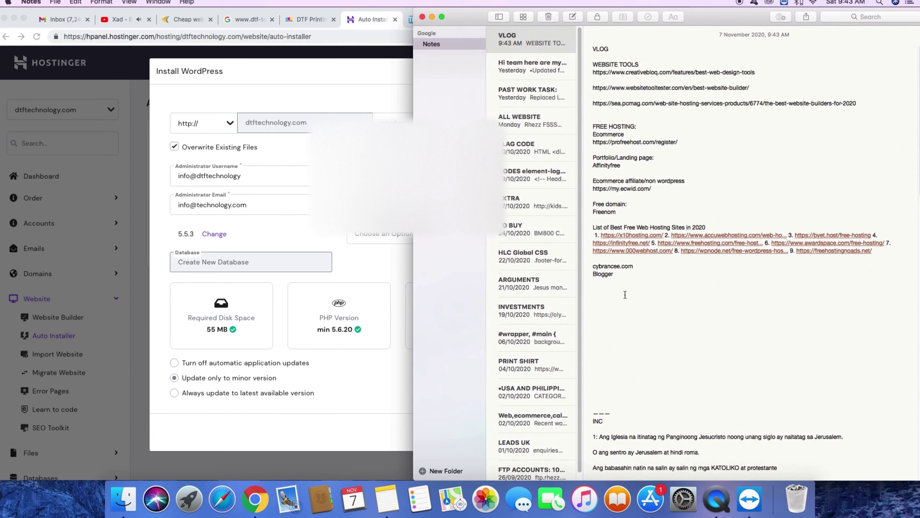
key("BackSpace")
key("BackSpace")
key("BackSpace")
key("BackSpace")
key("BackSpace")
key("BackSpace")
key("BackSpace")
key("BackSpace")
key("BackSpace")
key("BackSpace")
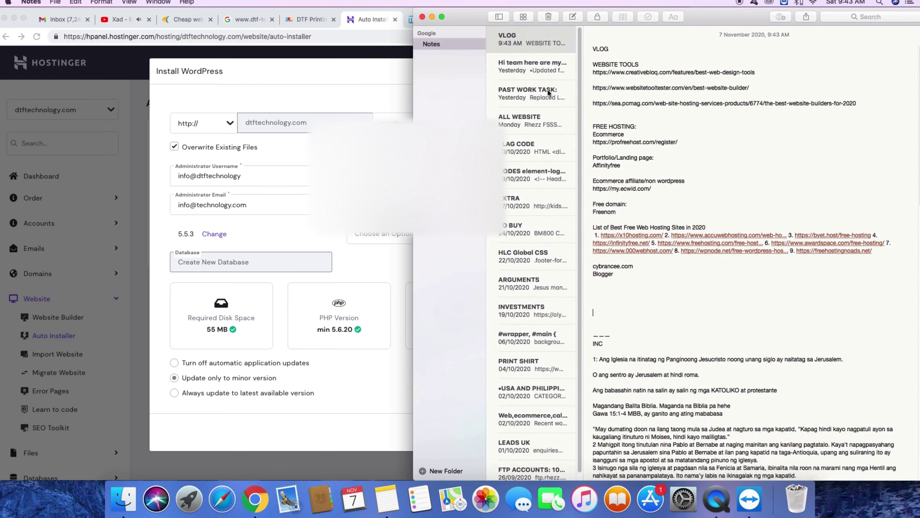
- Record the admin login e-mail below the printer prices in the accomplishments note, then return to Chrome
left_click(542, 66)
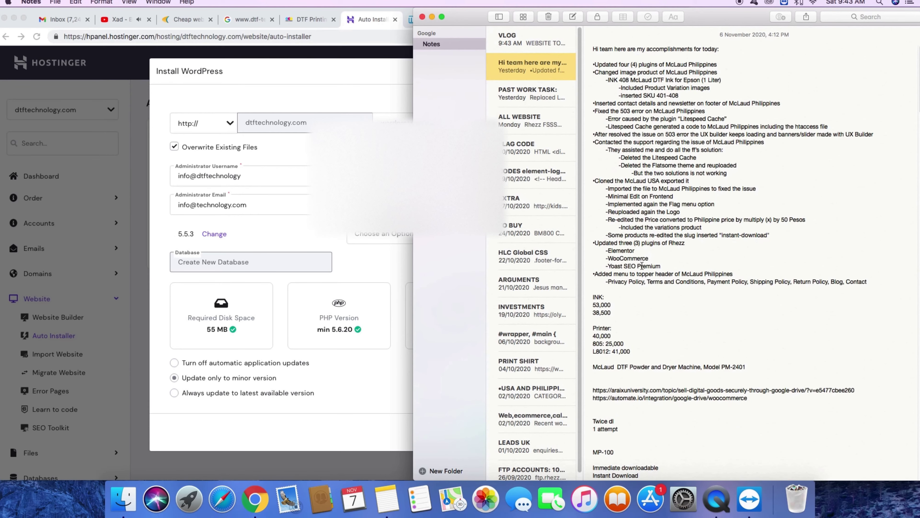
left_click(651, 348)
key("Return")
key("Return")
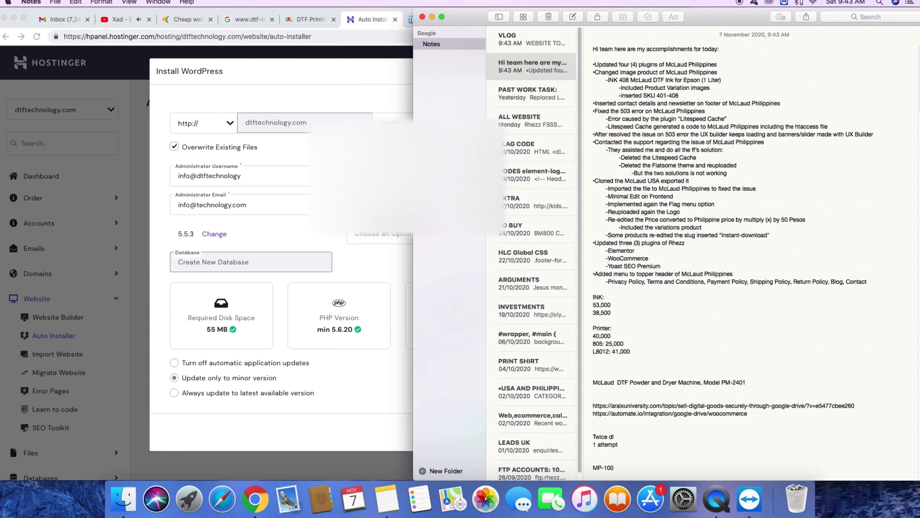
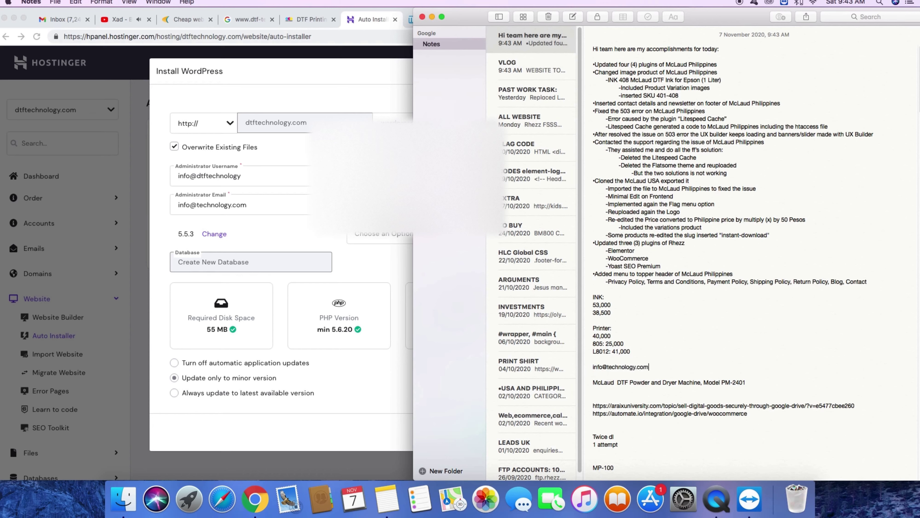
type(" / default")
left_click(386, 373)
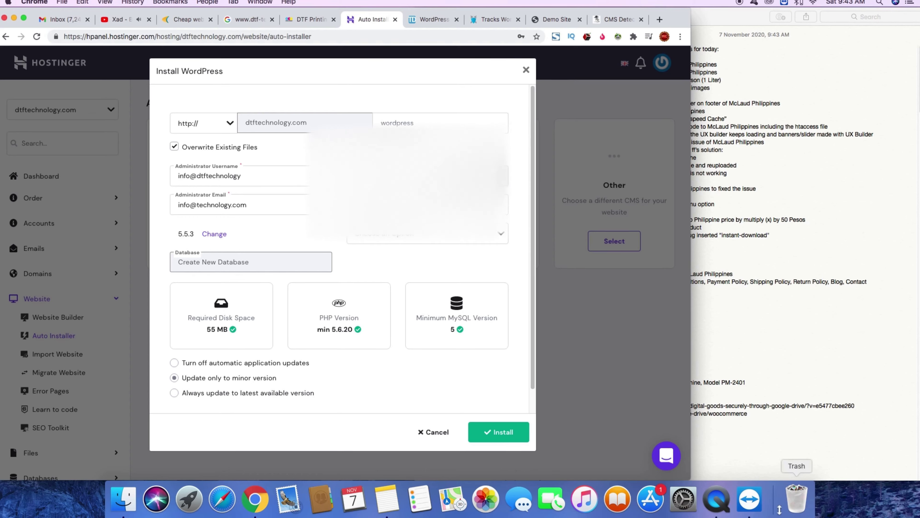
- Attempt the WordPress installation, which fails validation for the empty language
left_click(716, 500)
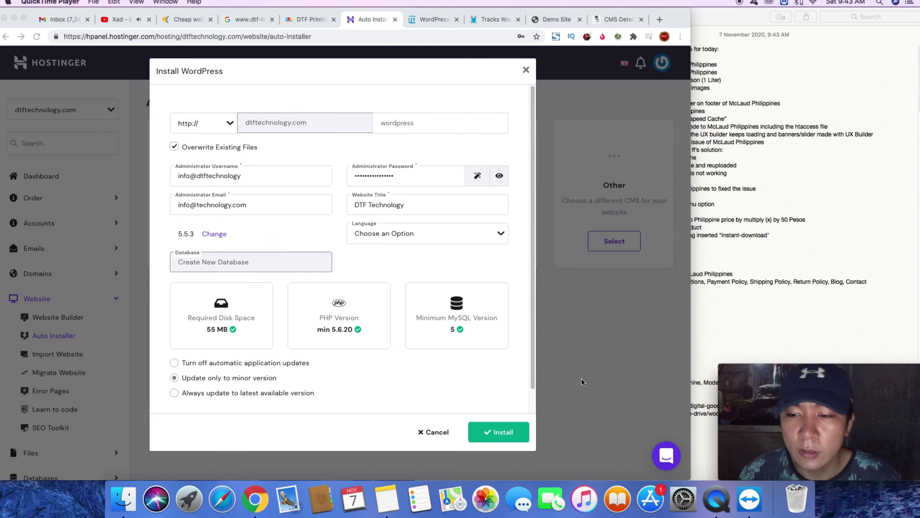
left_click(503, 433)
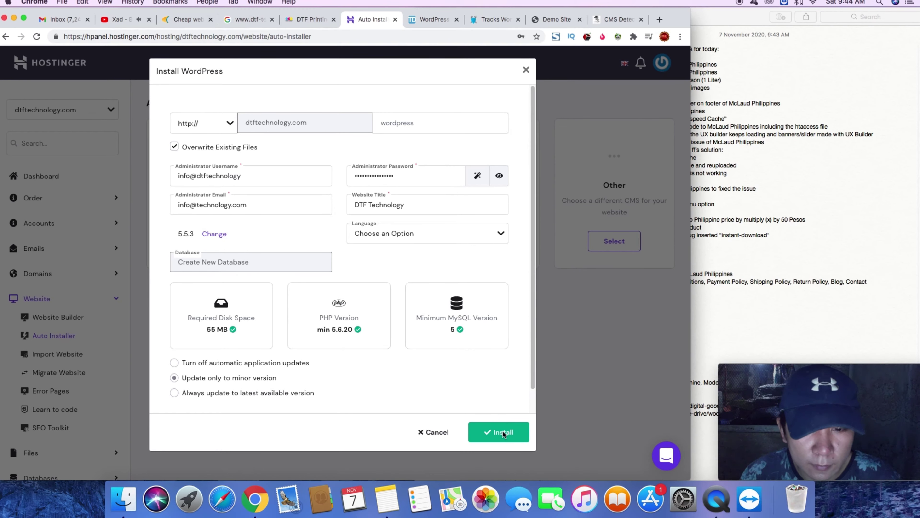
left_click(473, 428)
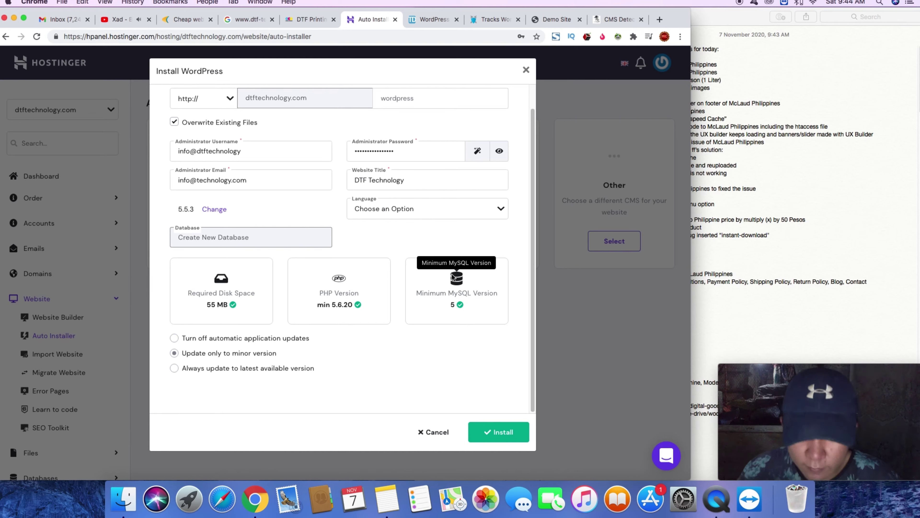
left_click(499, 431)
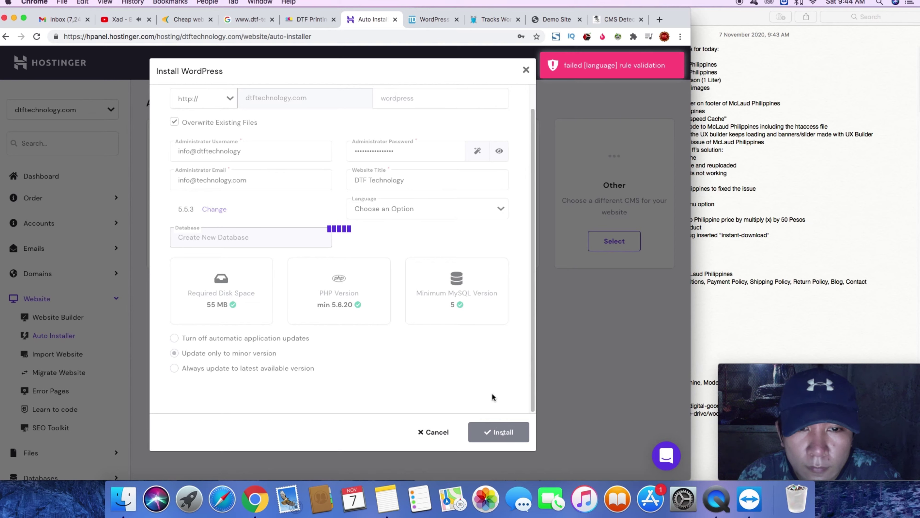
- Set the installation's site language to English
left_click(501, 210)
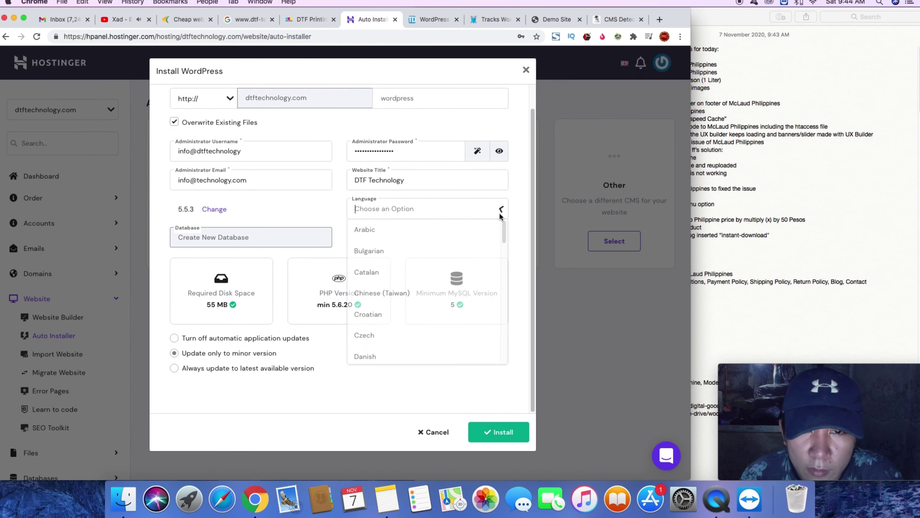
type("english")
left_click(434, 229)
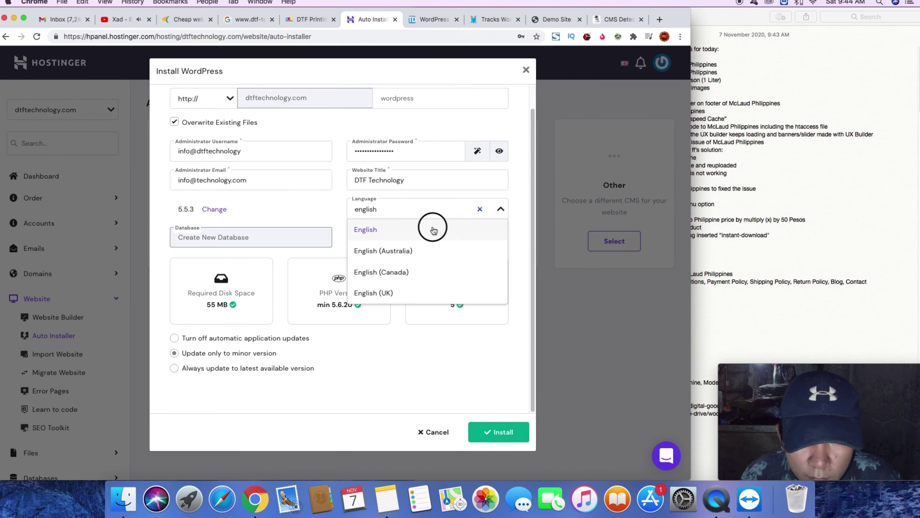
- Finish the WordPress install on dtftechnology.com and return to the top of Auto Installer
left_click(489, 432)
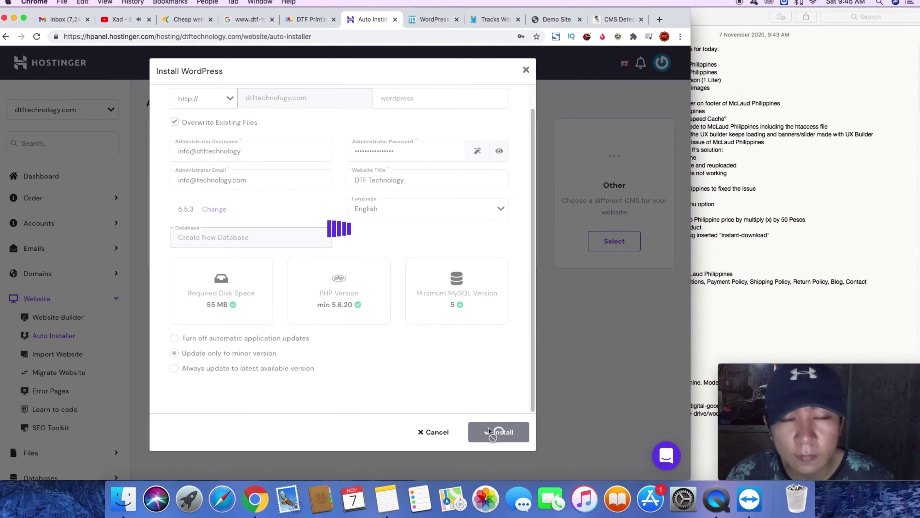
scroll(488, 432, "down", 2)
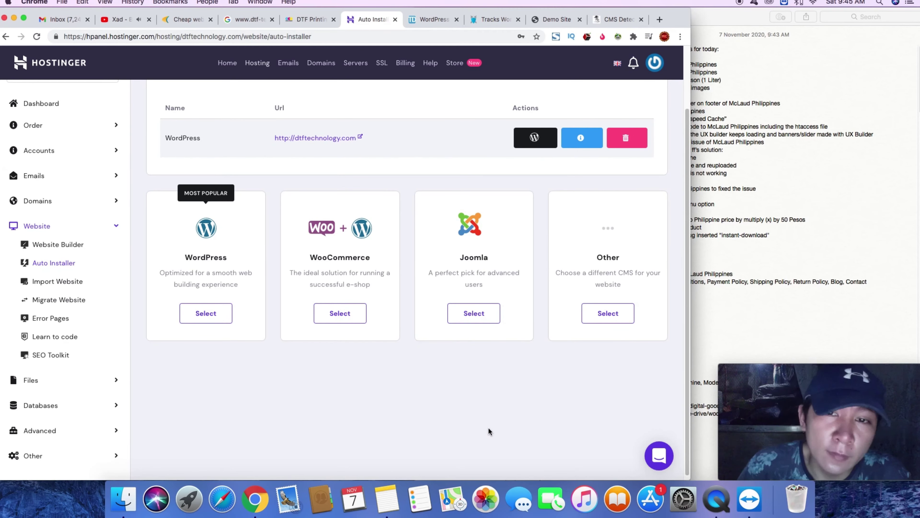
scroll(494, 216, "up", 1)
scroll(493, 217, "up", 2)
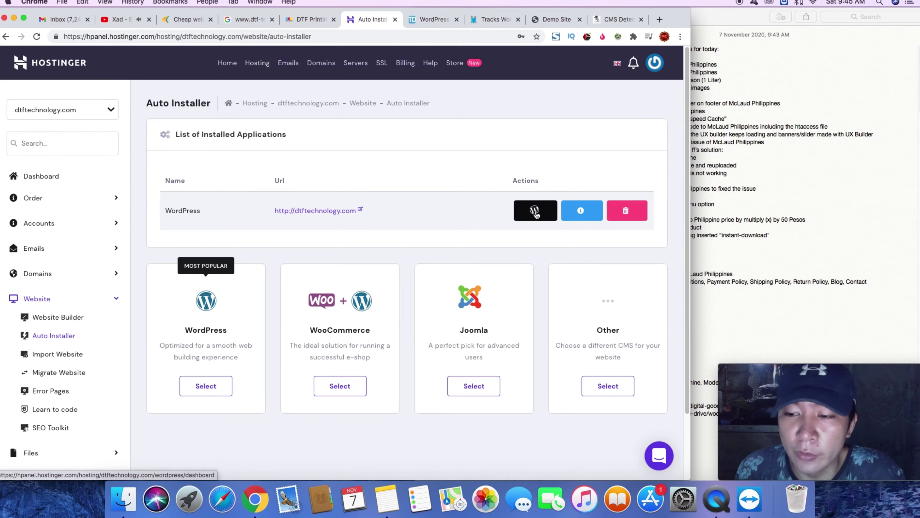
- Open the DTF Technology WordPress dashboard, try Force HTTPS and dismiss the $11.95 SSL offer
left_click(536, 211)
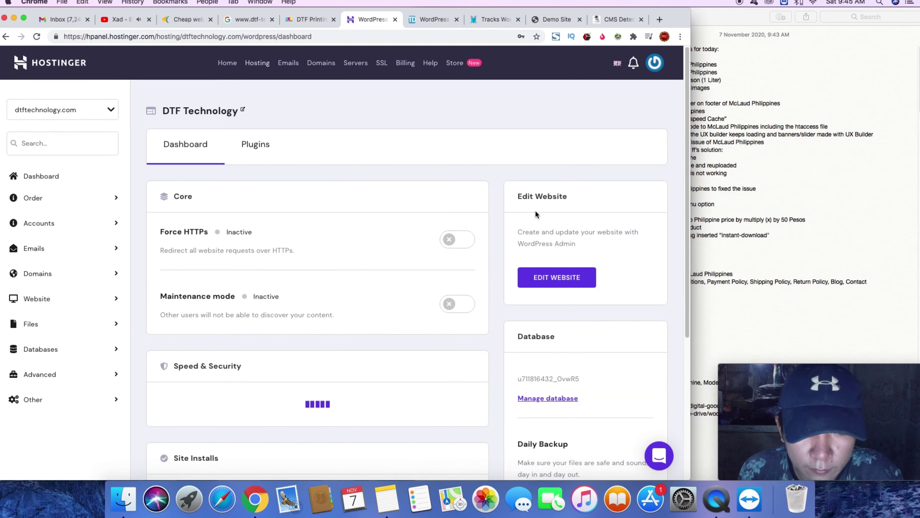
scroll(535, 214, "down", 1)
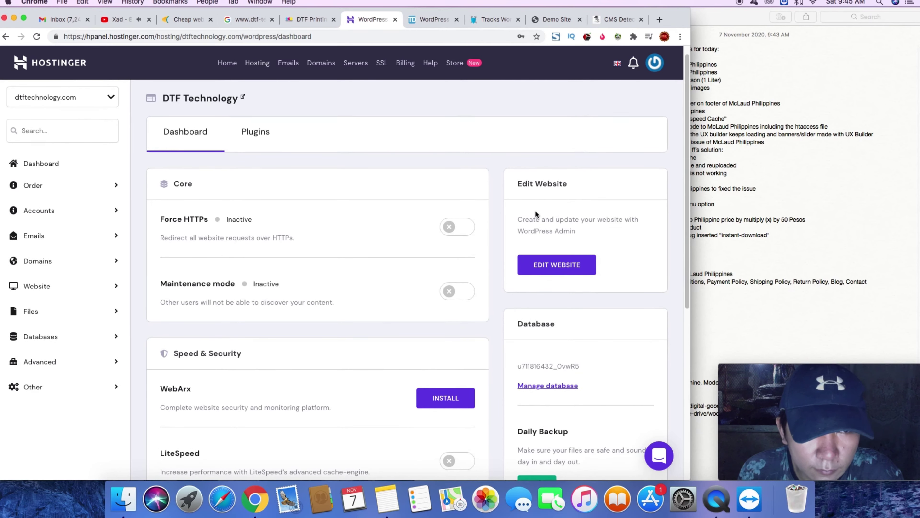
scroll(535, 214, "down", 1)
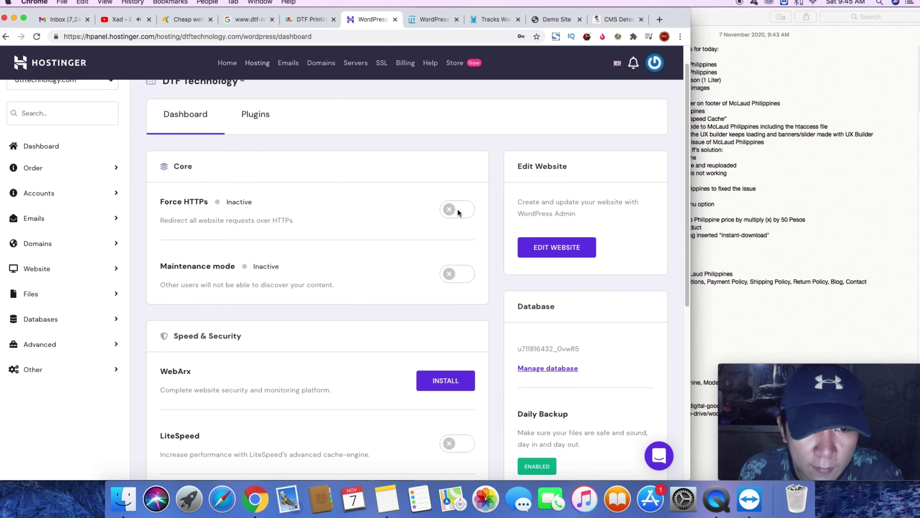
left_click(458, 210)
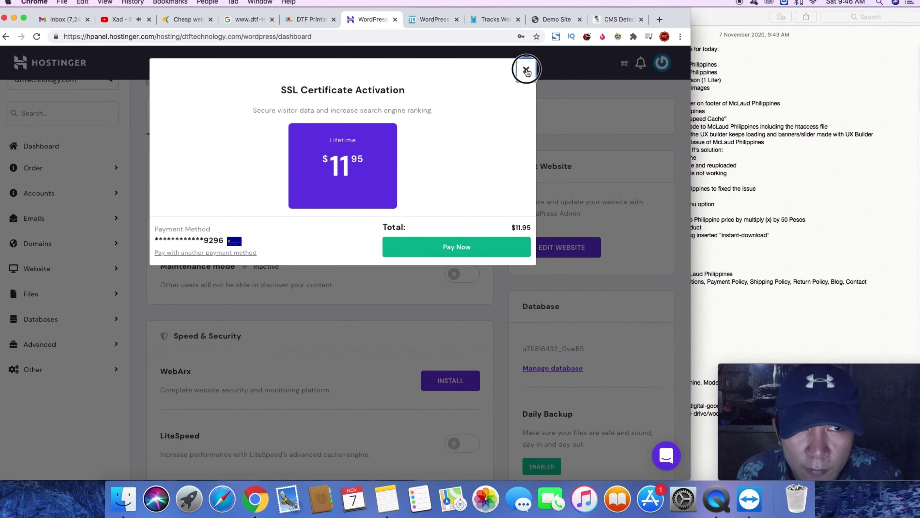
left_click(526, 72)
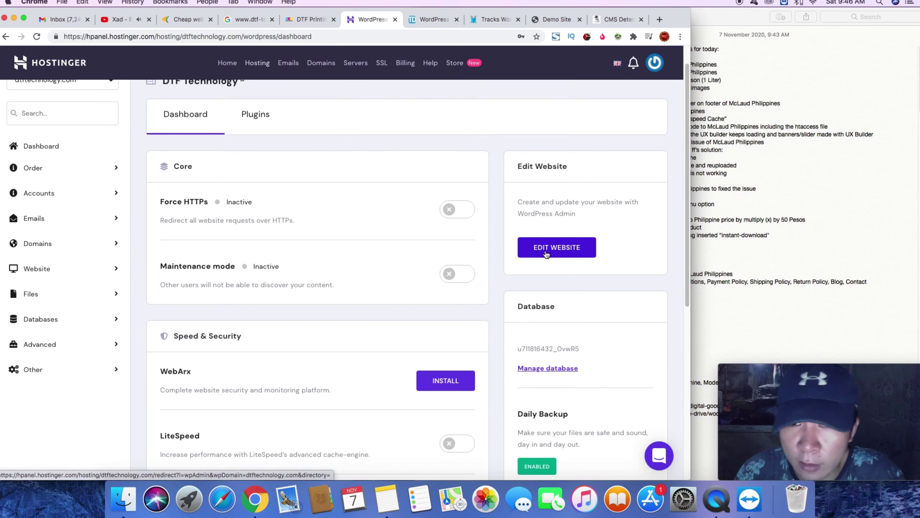
- Launch the site's WordPress admin via Edit Website, then browse the DTF Printing Technology shop page
left_click(569, 250)
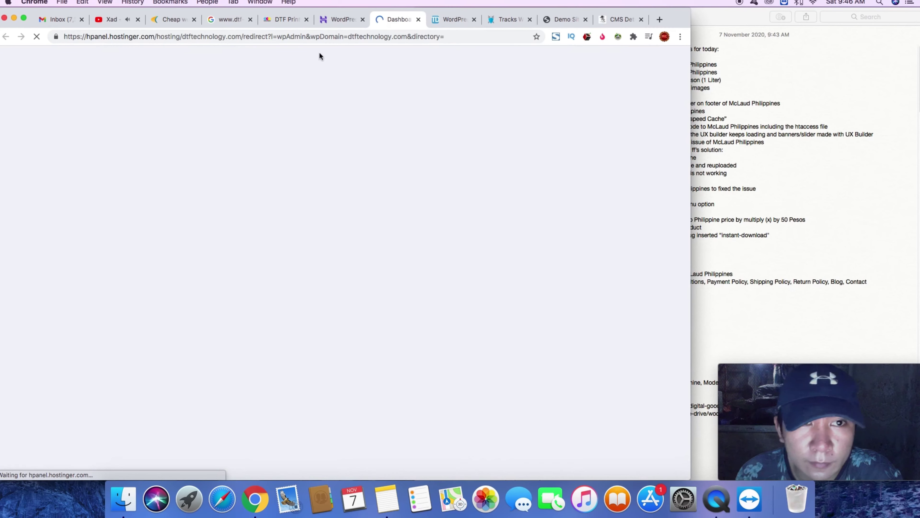
left_click(289, 22)
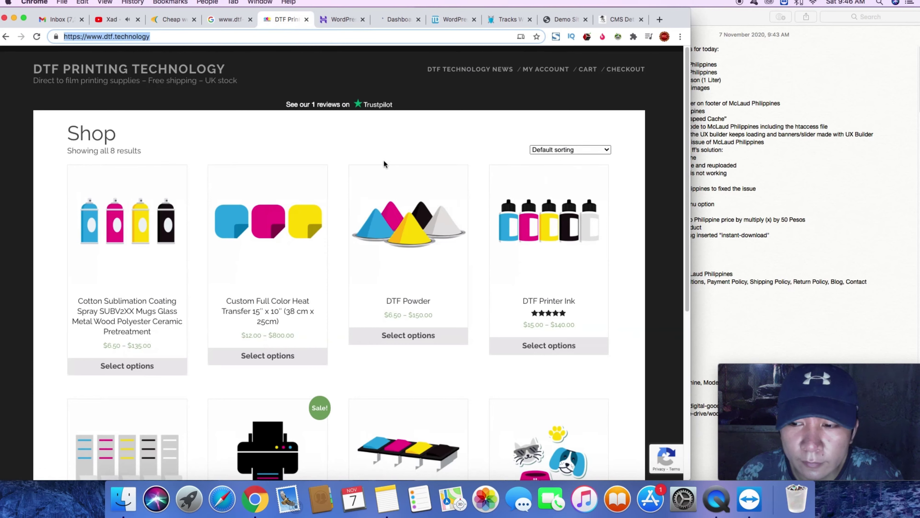
scroll(380, 155, "down", 5)
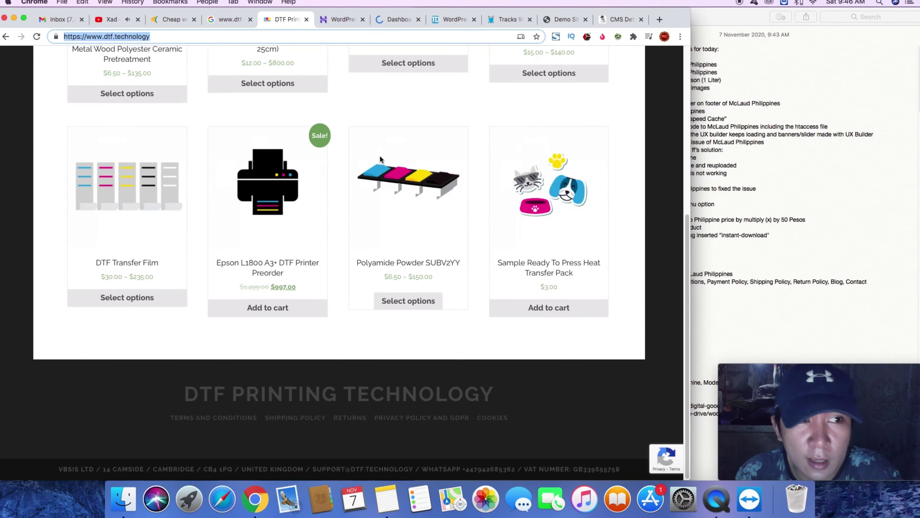
scroll(379, 155, "up", 5)
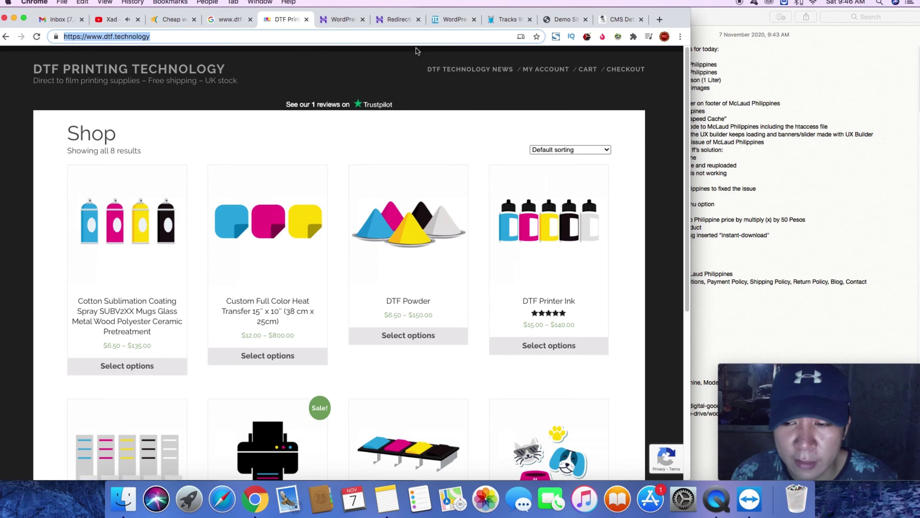
left_click(501, 21)
- Close the Demo Site tab and load the Flatsome demo site by typing flatsome
left_click(586, 19)
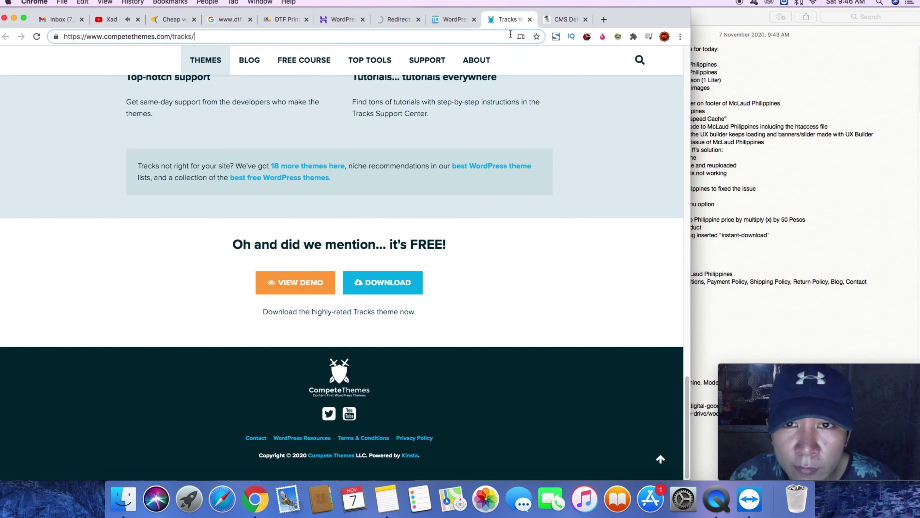
left_click(510, 34)
type("fla")
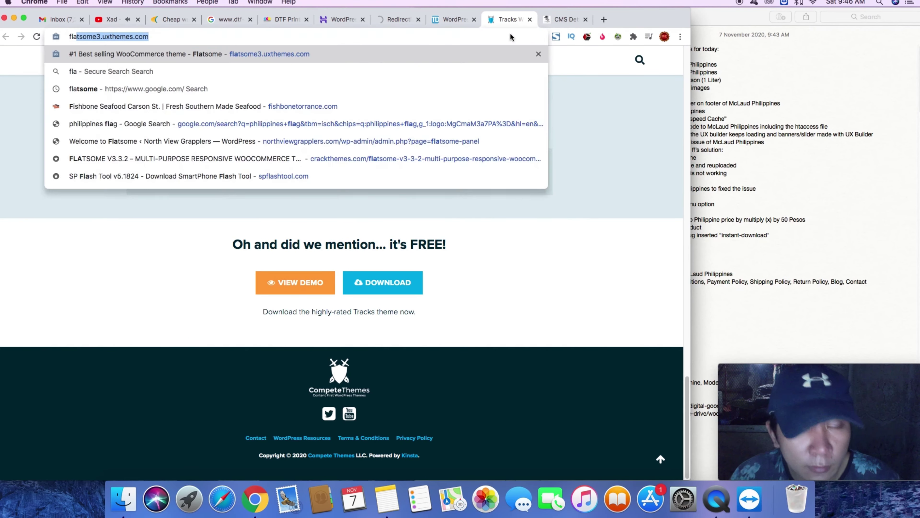
type("tsome")
key("Return")
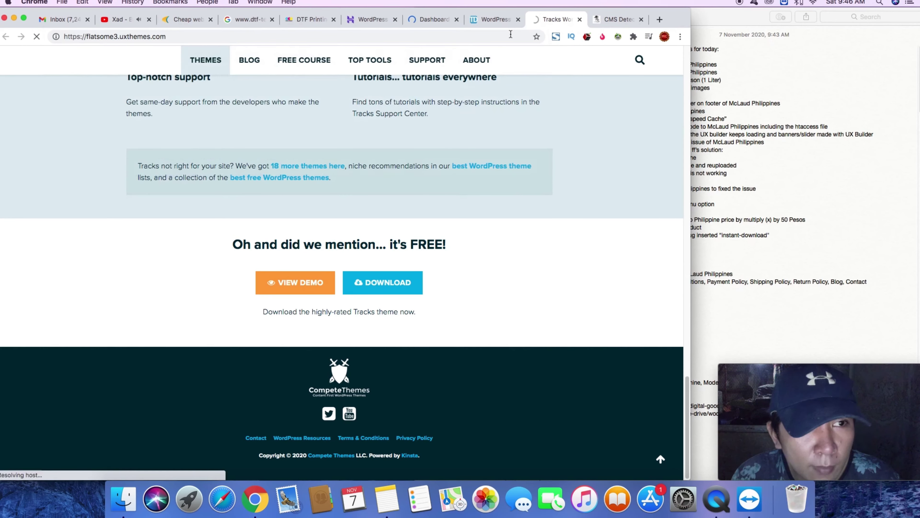
key("super+5")
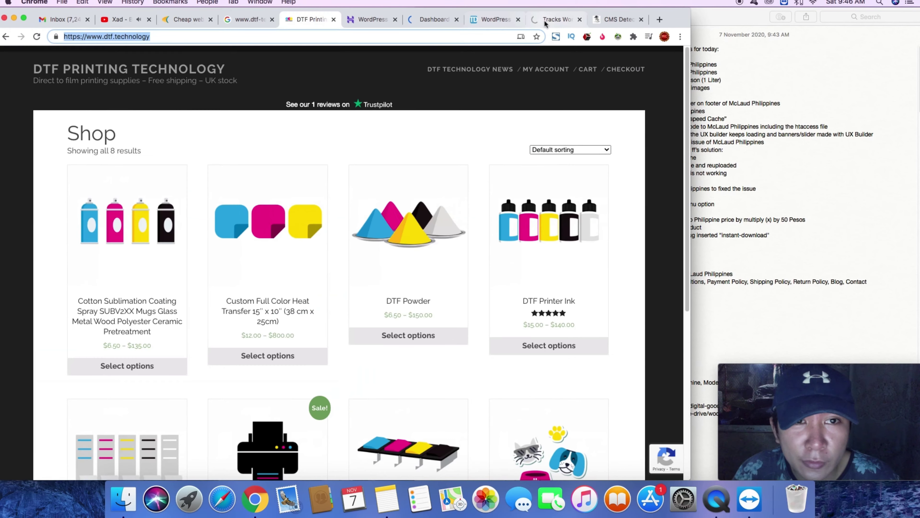
left_click(545, 21)
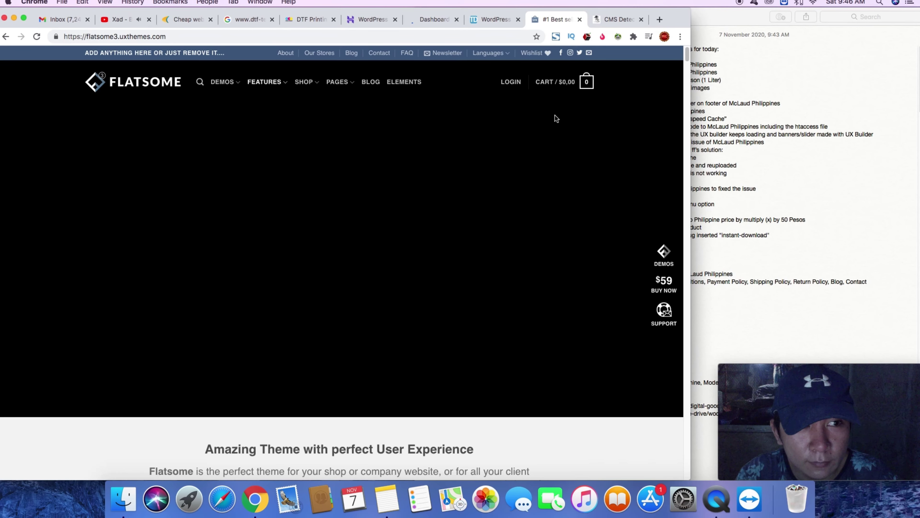
- Browse the Flatsome shop and business demos, then return to the DTF Printing Technology shop
scroll(560, 116, "down", 5)
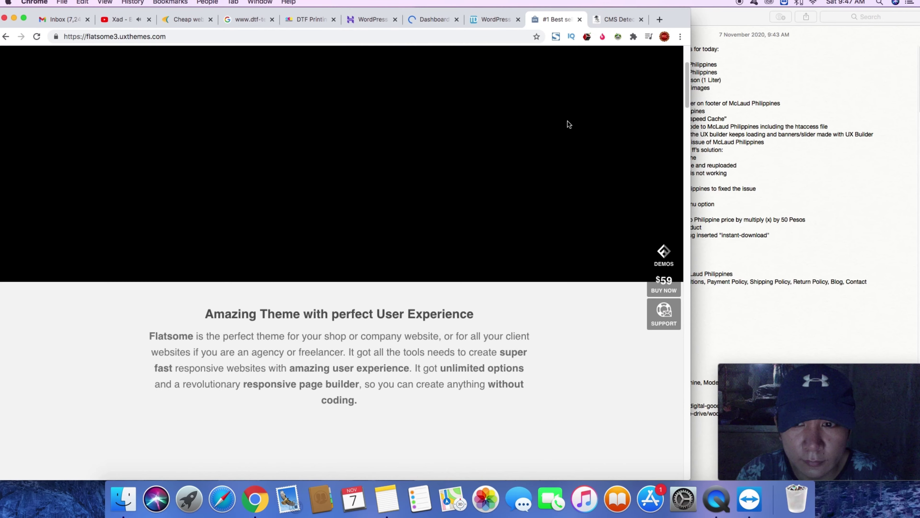
scroll(569, 124, "down", 10)
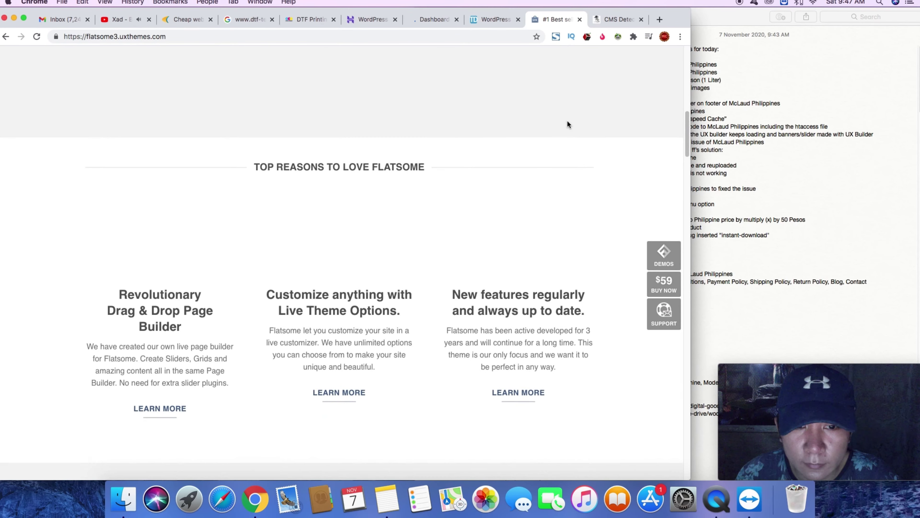
scroll(568, 124, "down", 10)
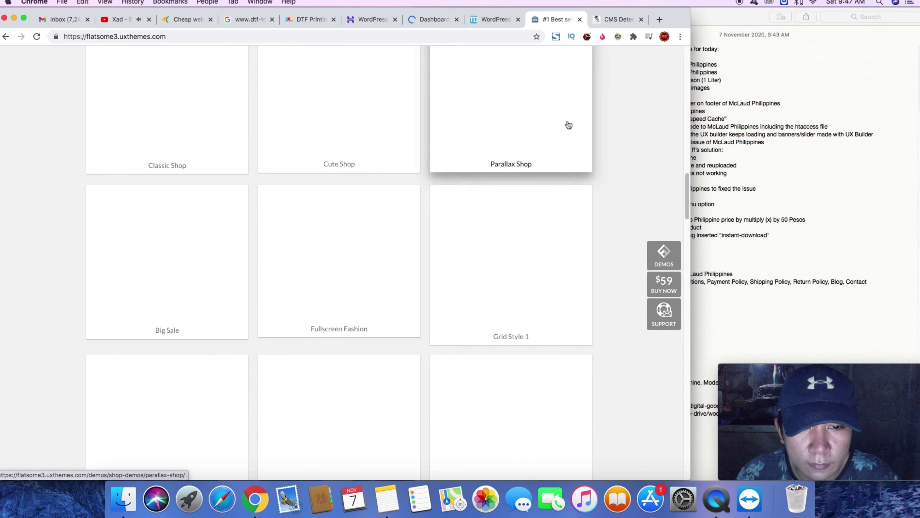
scroll(592, 130, "up", 15)
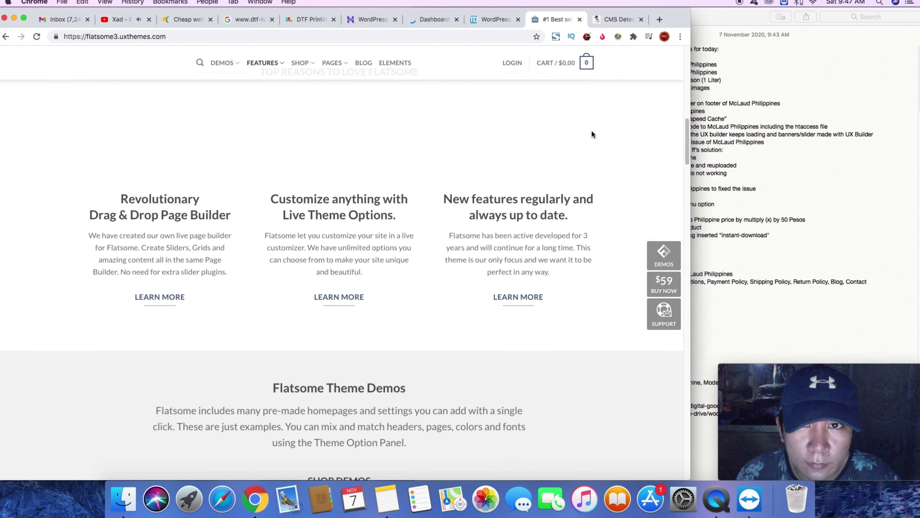
scroll(576, 133, "down", 8)
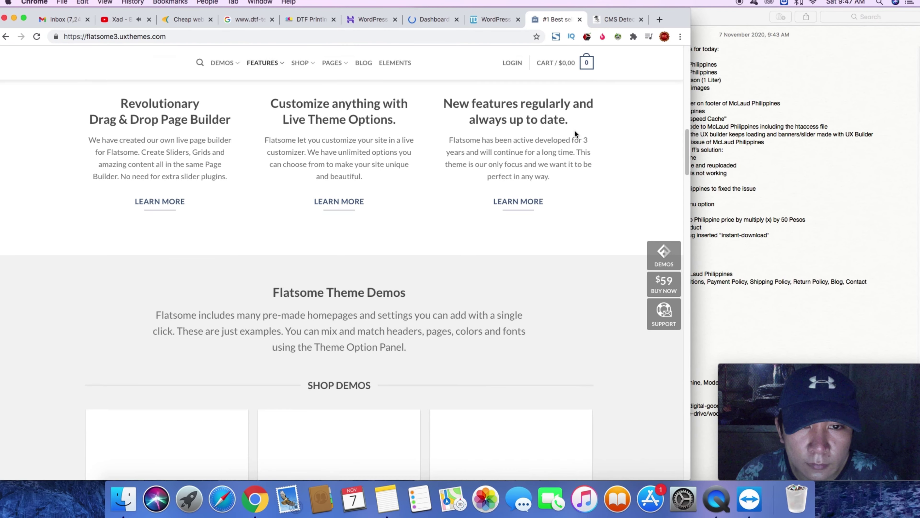
scroll(574, 135, "down", 15)
scroll(575, 134, "up", 12)
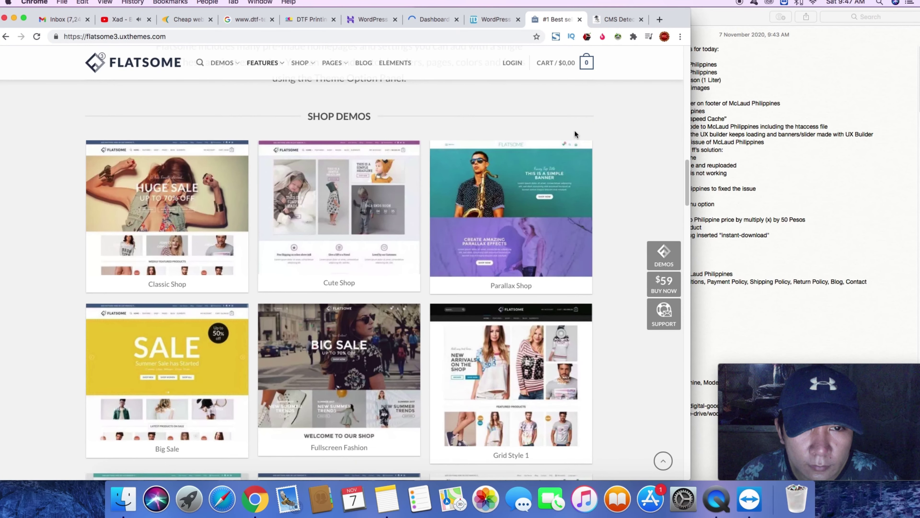
scroll(575, 131, "down", 2)
scroll(575, 133, "down", 4)
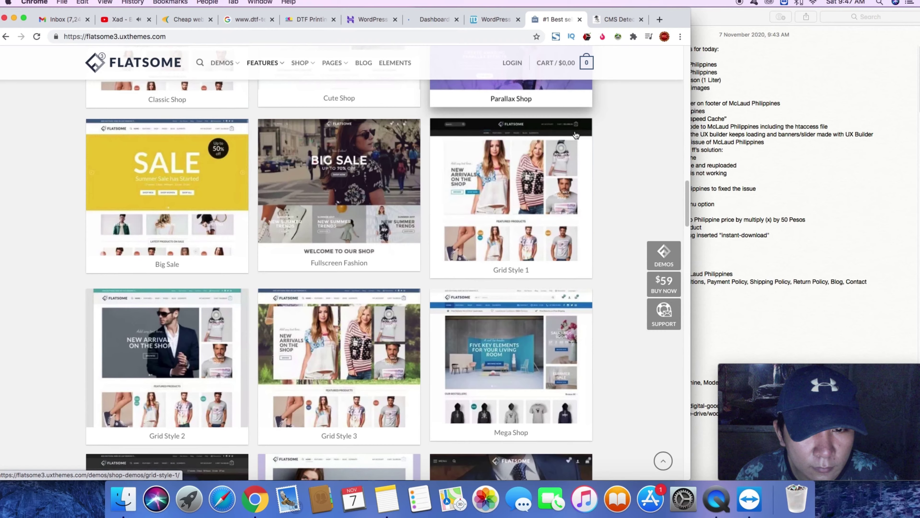
scroll(576, 135, "down", 3)
scroll(576, 135, "down", 3)
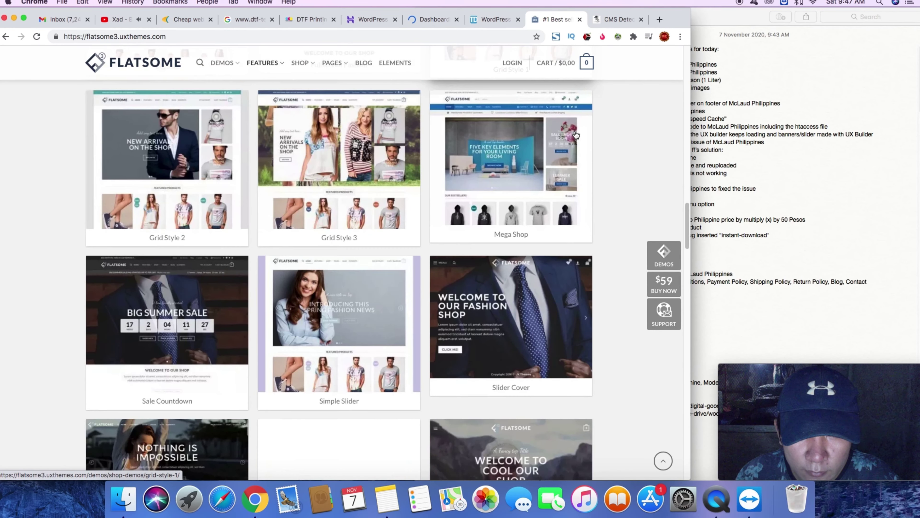
scroll(602, 214, "down", 1)
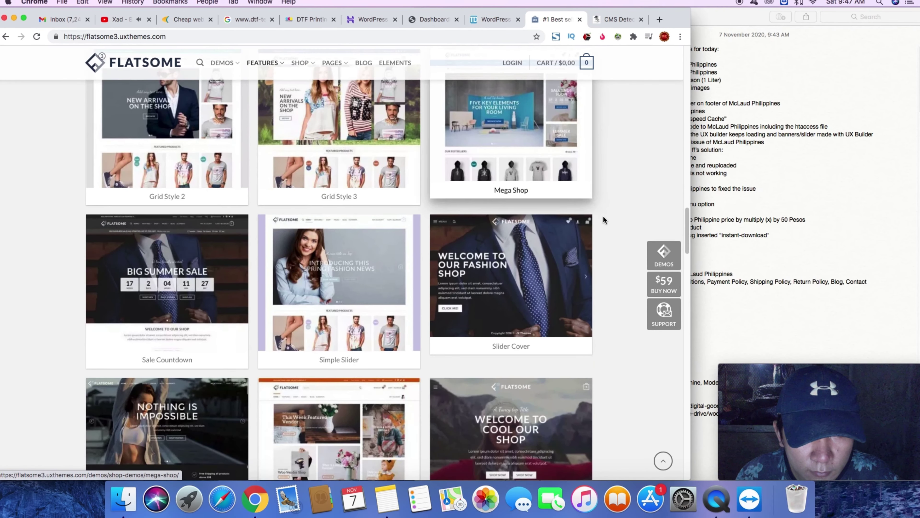
scroll(604, 220, "down", 6)
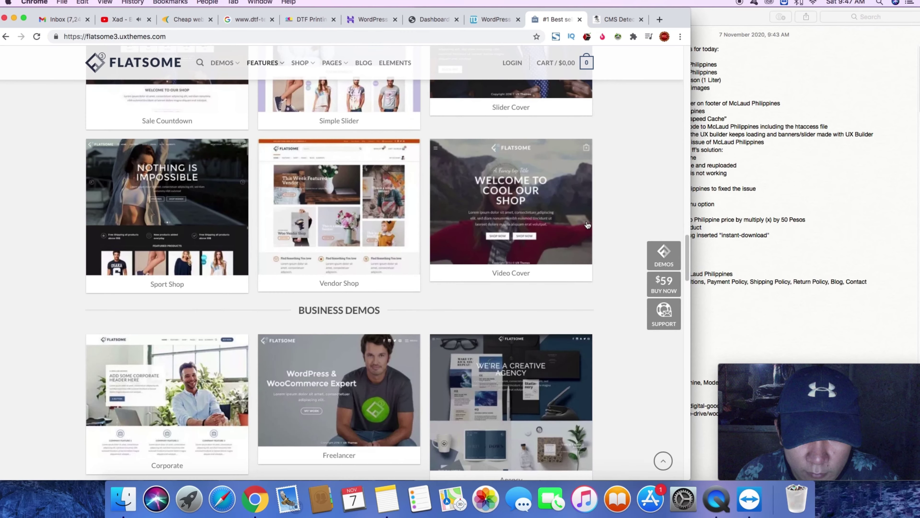
scroll(587, 225, "down", 10)
scroll(587, 225, "up", 15)
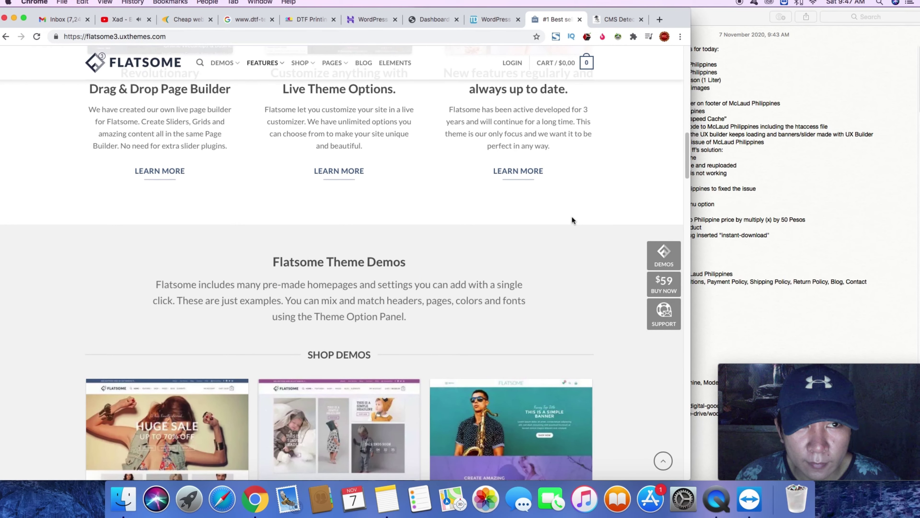
left_click(308, 19)
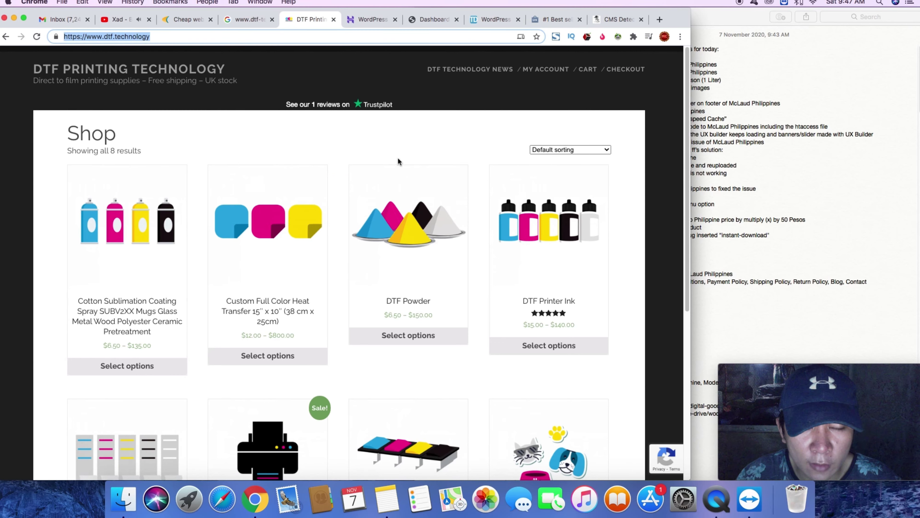
scroll(435, 145, "down", 5)
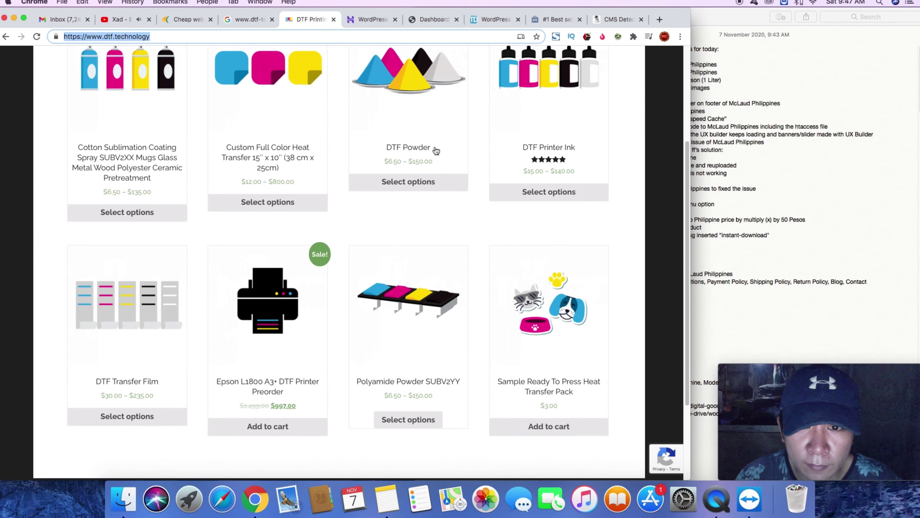
scroll(436, 150, "up", 5)
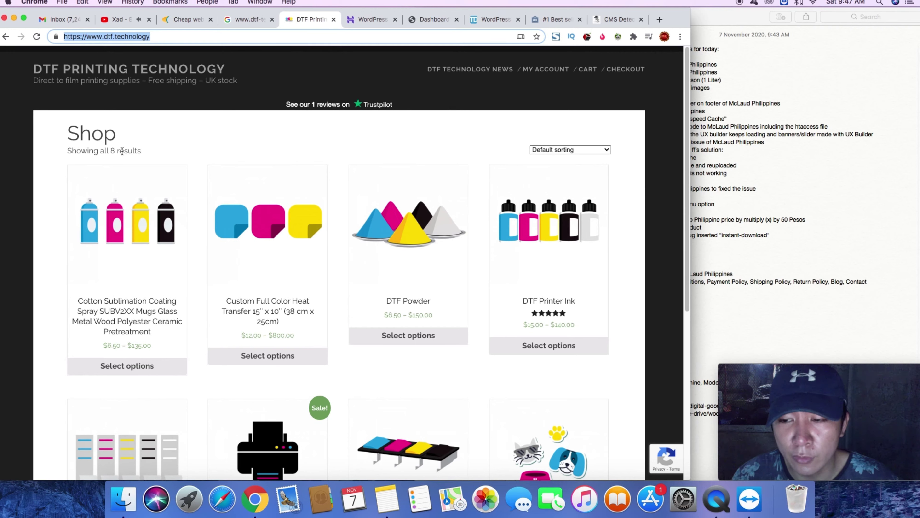
- Load rodelin.com in the Flatsome tab and scroll through the vendor shop
left_click(546, 19)
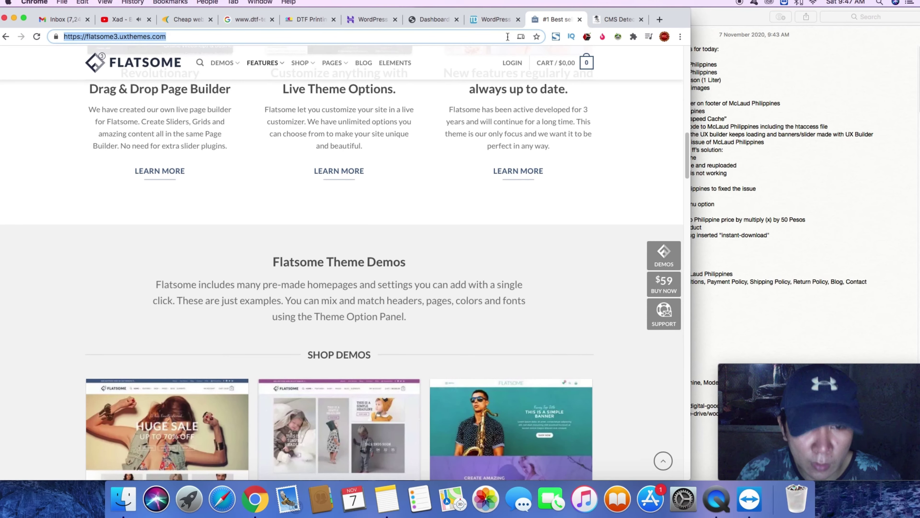
type("rodeli")
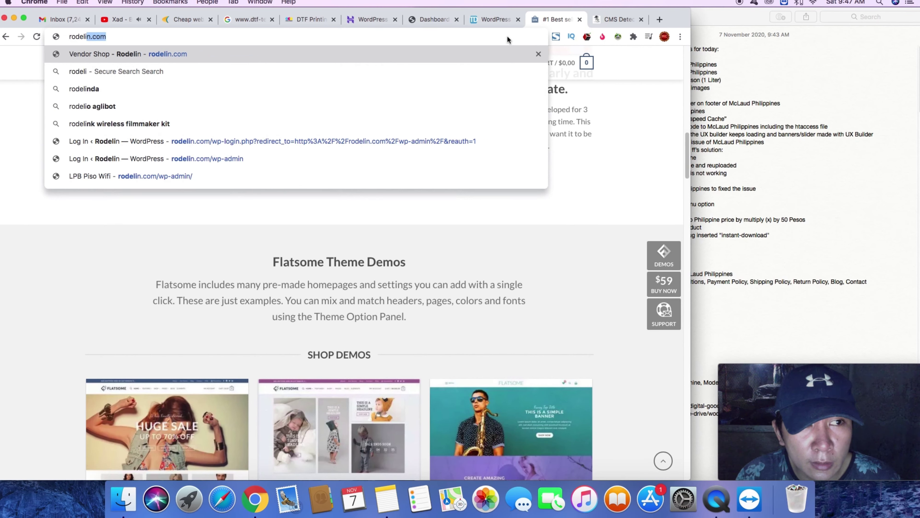
key("Return")
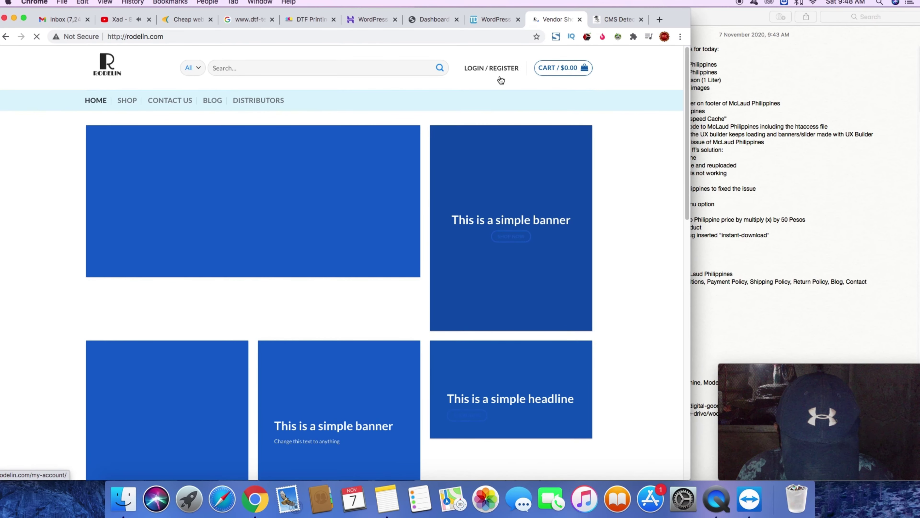
scroll(553, 176, "down", 1)
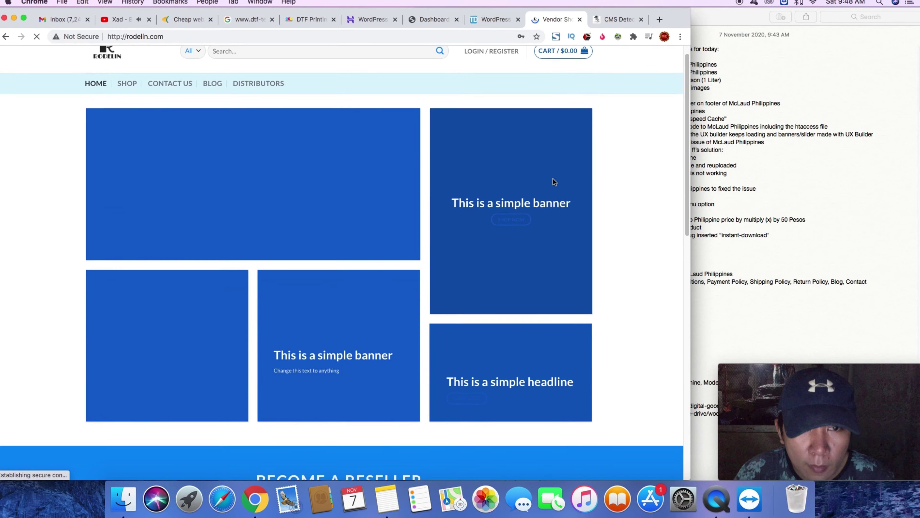
scroll(547, 170, "down", 10)
scroll(529, 156, "up", 5)
scroll(511, 145, "up", 6)
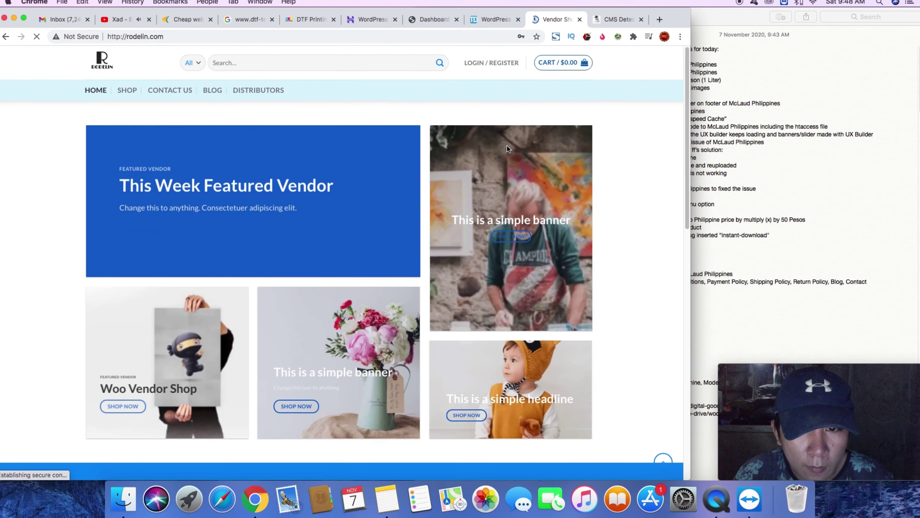
- Replace the address with dioben to load the dioben.com storefront
left_click(299, 36)
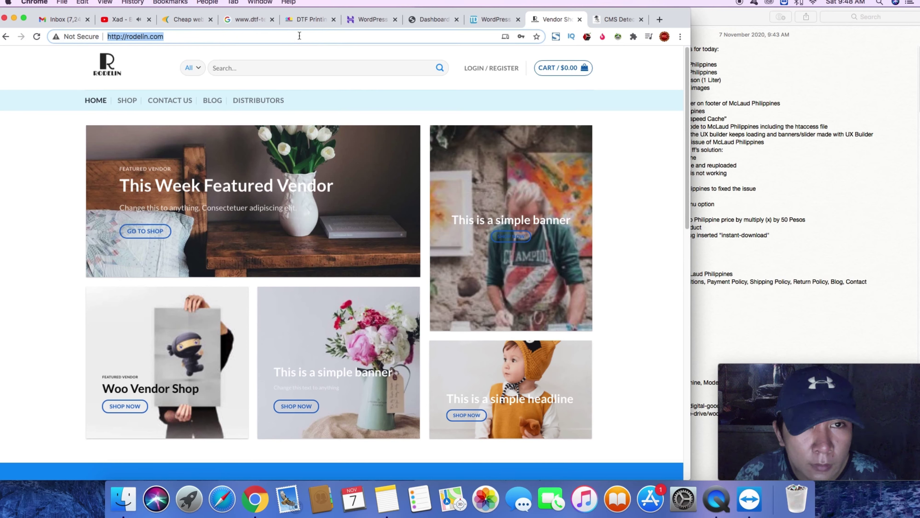
type("dioben")
key("Return")
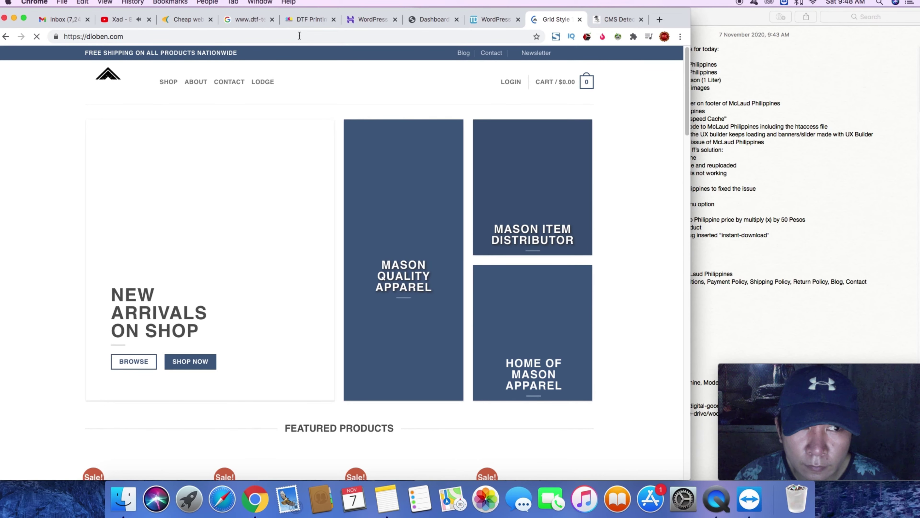
- Scroll through dioben.com's Mason banners and product lists, then close the dioben.com tab
scroll(333, 132, "down", 8)
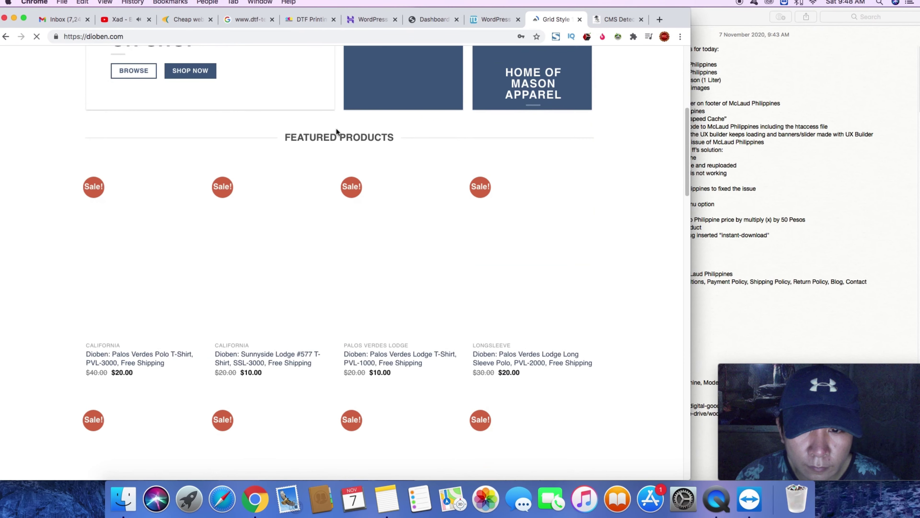
scroll(337, 130, "down", 15)
scroll(348, 134, "down", 5)
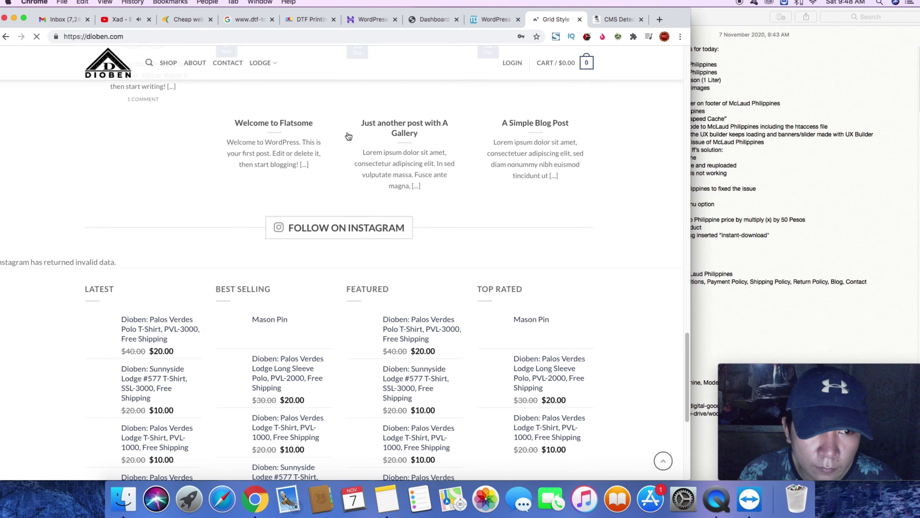
scroll(348, 136, "up", 20)
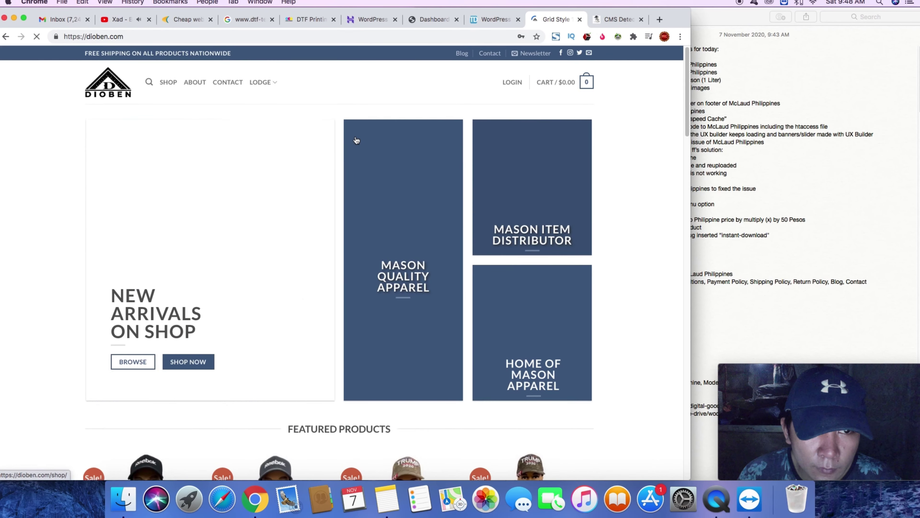
left_click(372, 35)
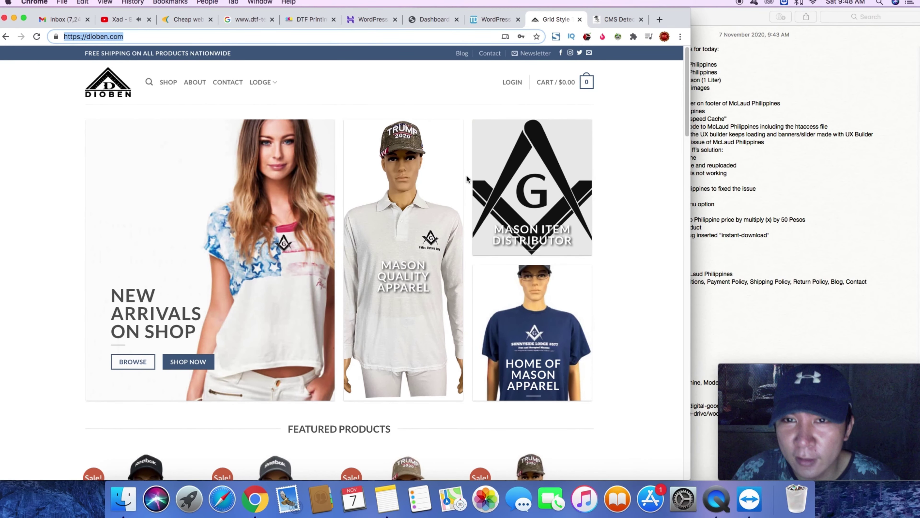
scroll(467, 178, "down", 5)
scroll(466, 175, "down", 15)
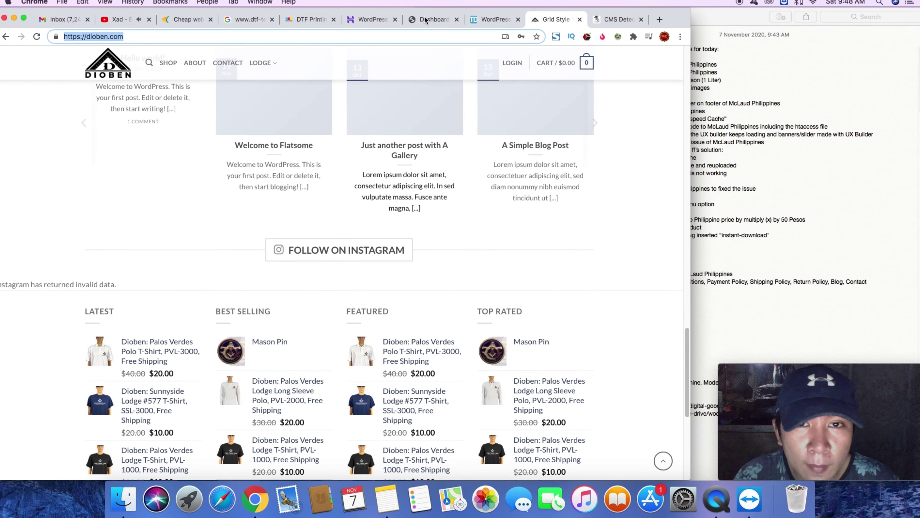
key("super+w")
- From the DTF Technology WordPress dashboard, go to Appearance > Themes
left_click(455, 21)
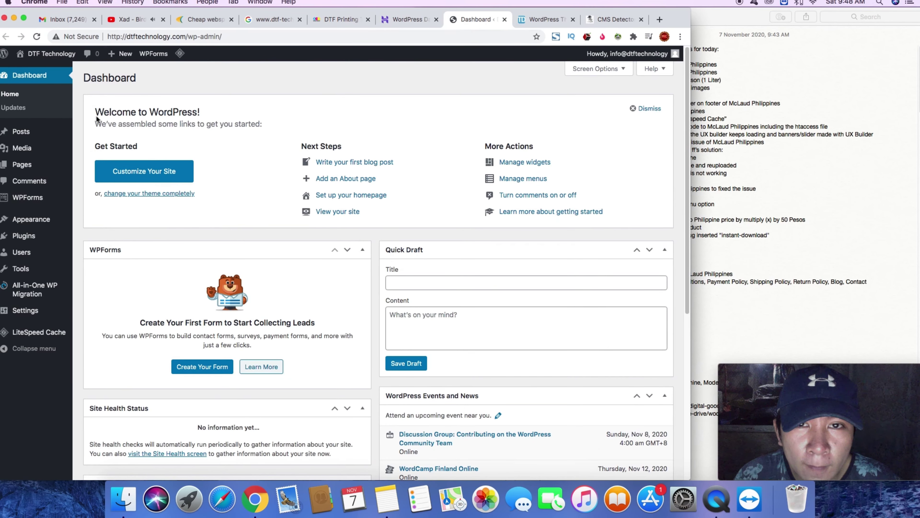
mouse_move(40, 225)
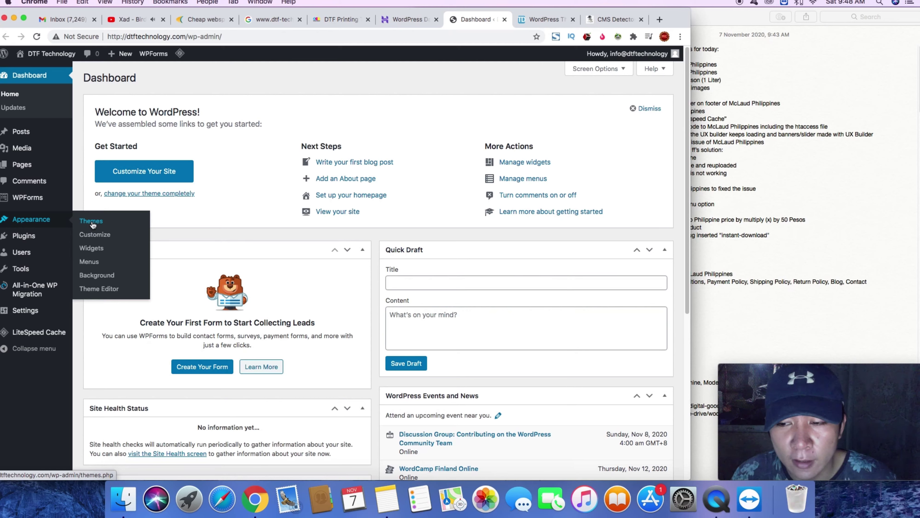
left_click(104, 227)
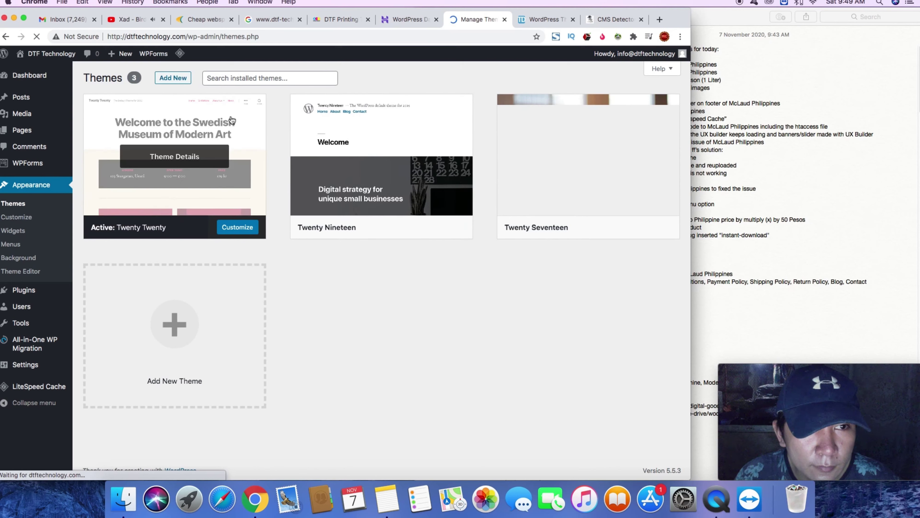
- Bring up the Add Themes upload form for a .zip theme
left_click(188, 83)
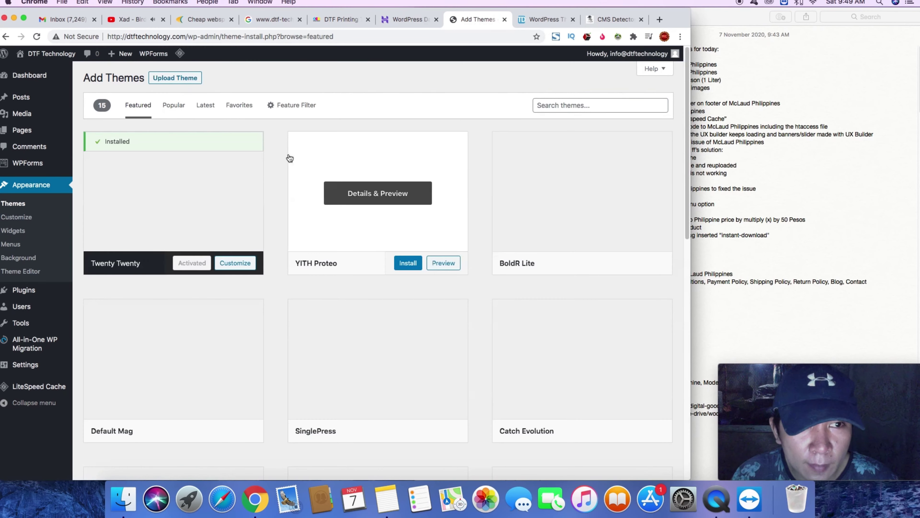
left_click(193, 83)
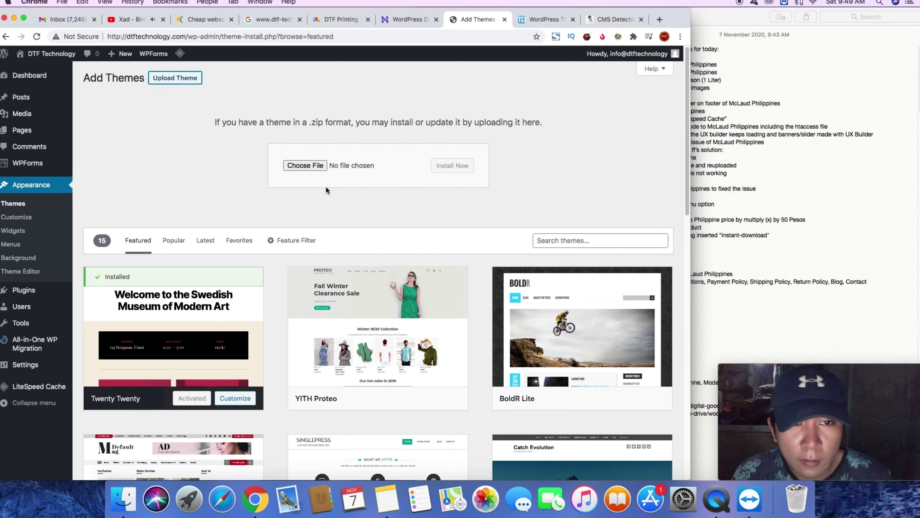
left_click_drag(216, 122, 448, 141)
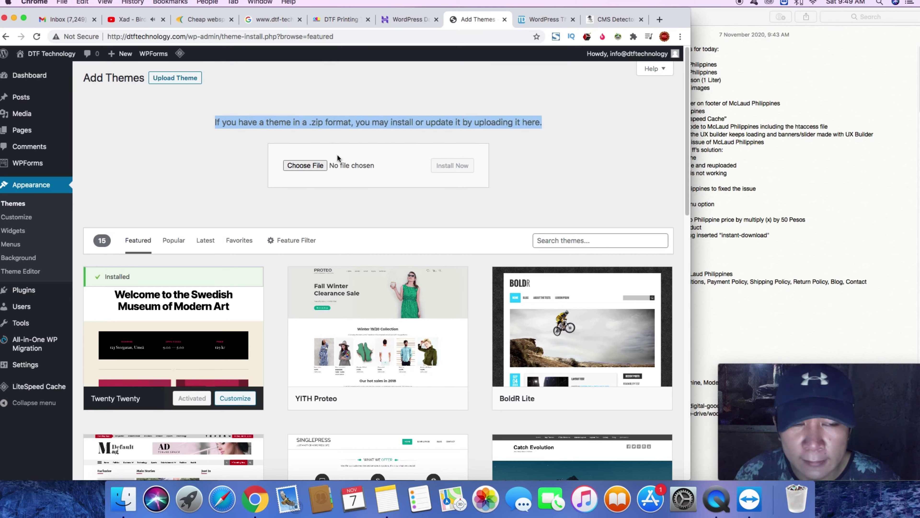
- Choose flatsome.zip from Downloads > WEB BACKUP > FSSS > FLATSOME as the theme file
left_click(321, 166)
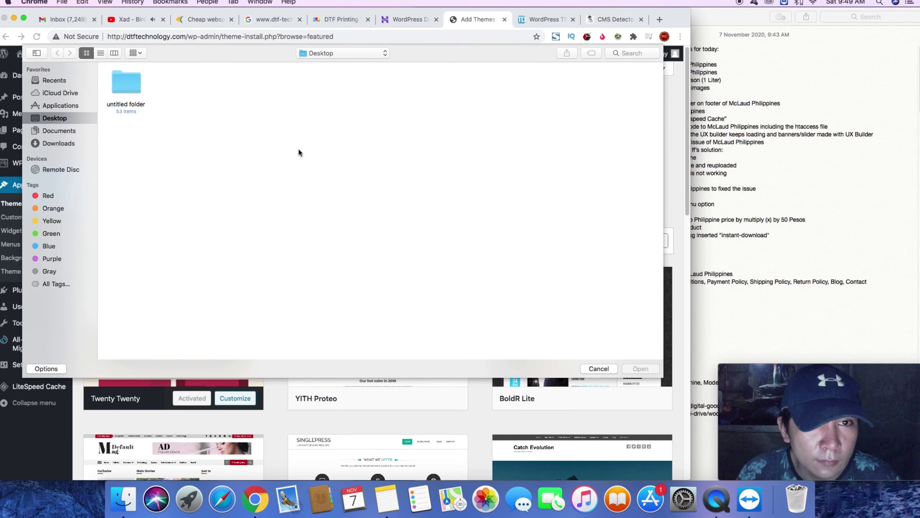
left_click(65, 143)
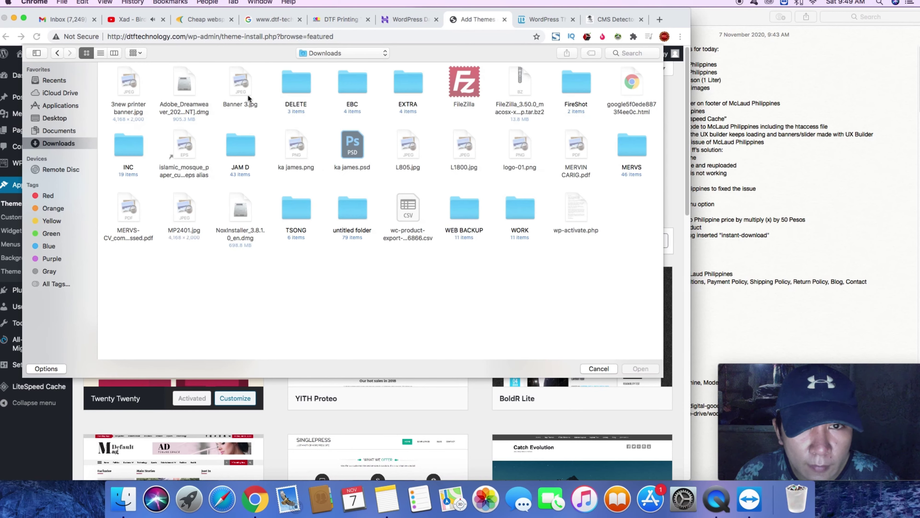
double_click(468, 209)
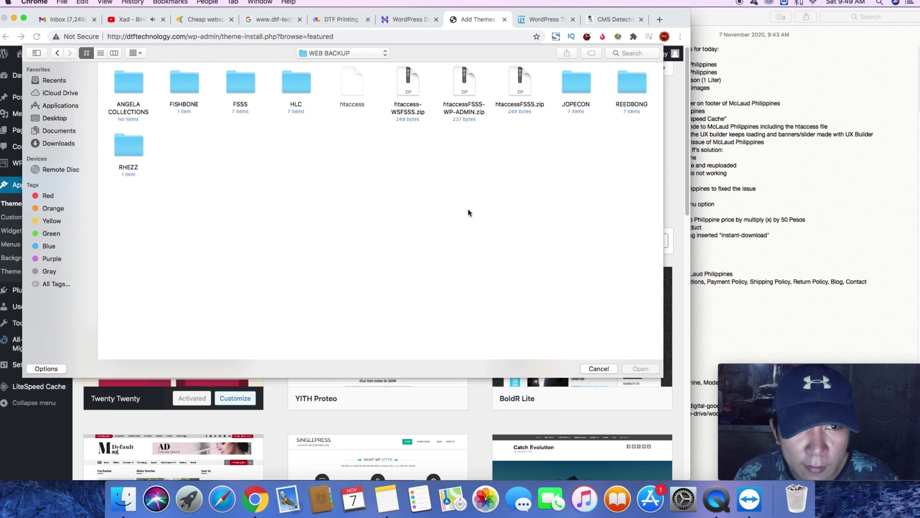
double_click(232, 76)
double_click(174, 84)
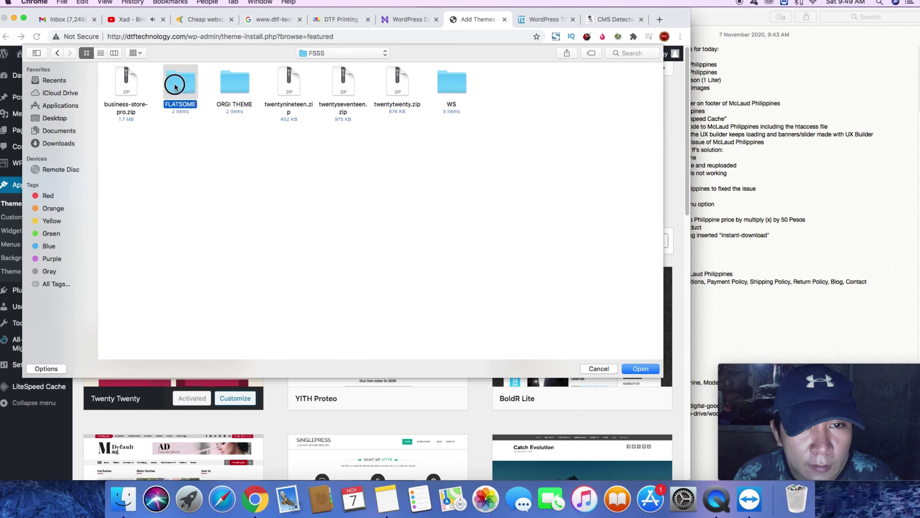
left_click(188, 85)
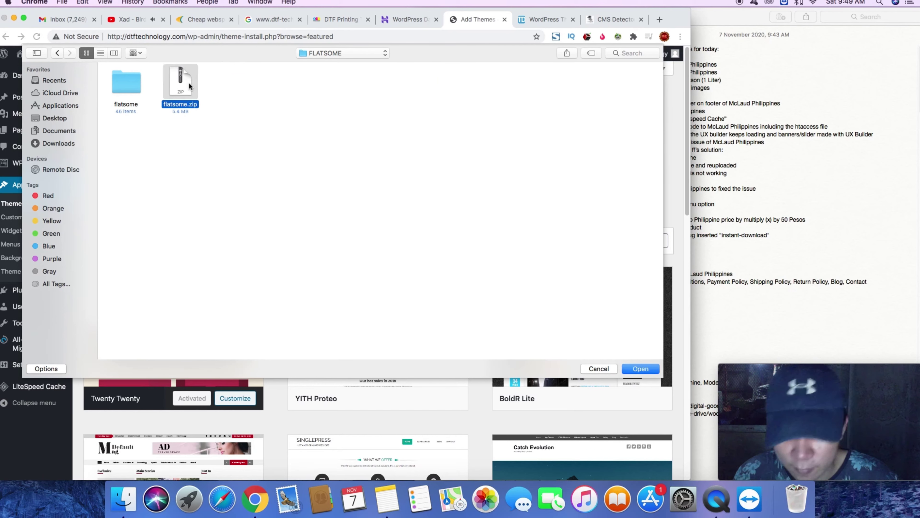
key("Escape")
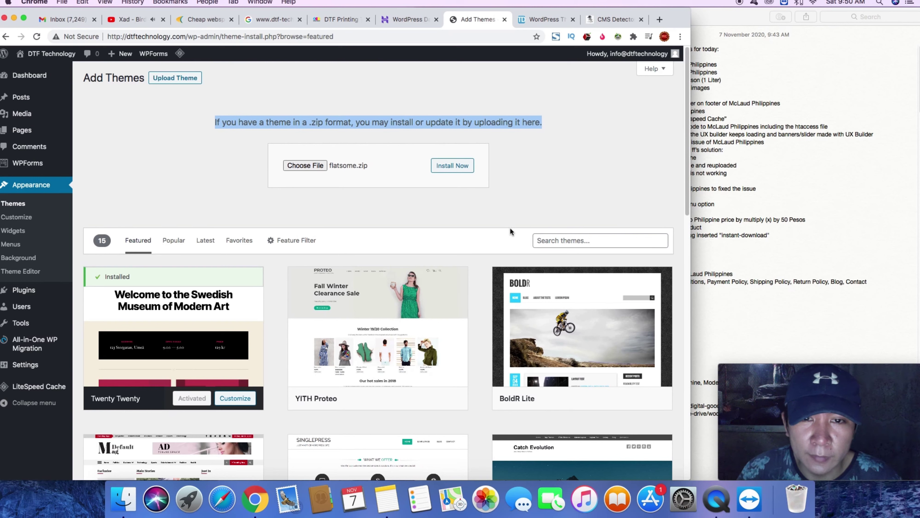
- Install the Flatsome theme from flatsome.zip and activate it
left_click(460, 171)
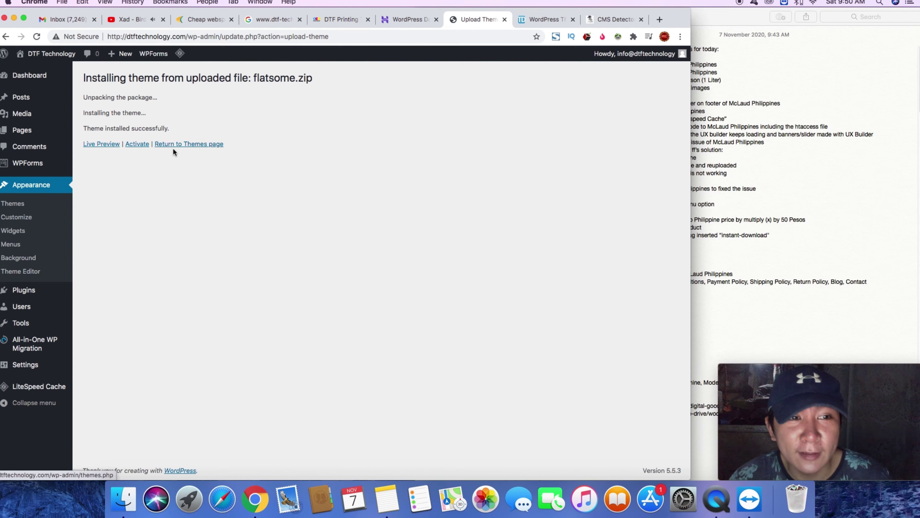
left_click(134, 145)
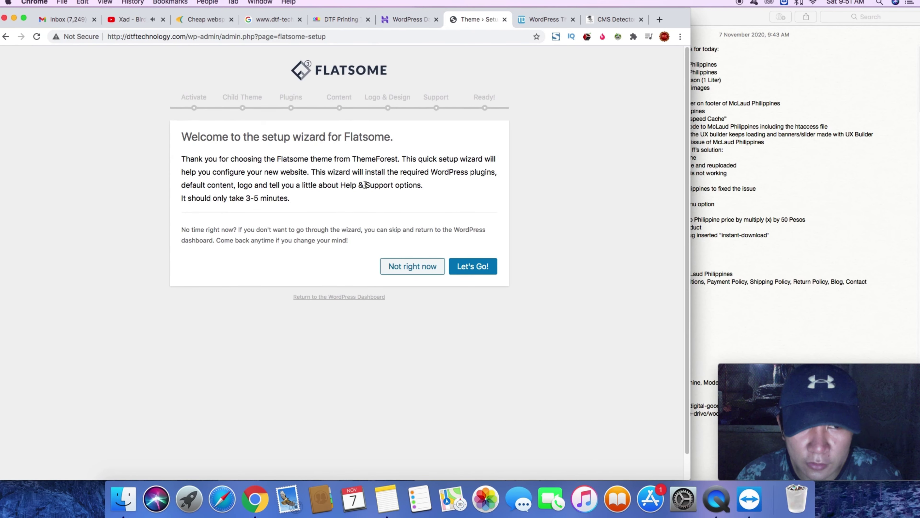
- Start the Flatsome wizard, skip the purchase code, create the Flatsome Child theme, and continue
left_click(467, 267)
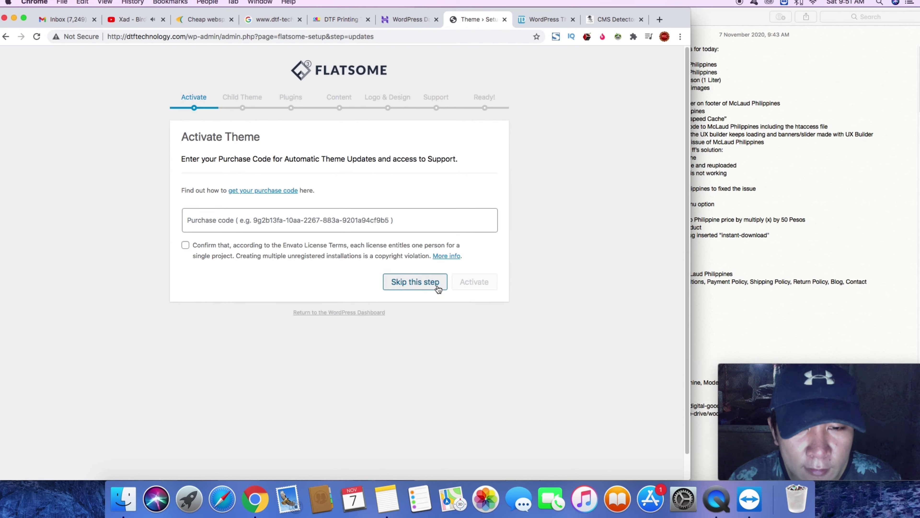
left_click(431, 289)
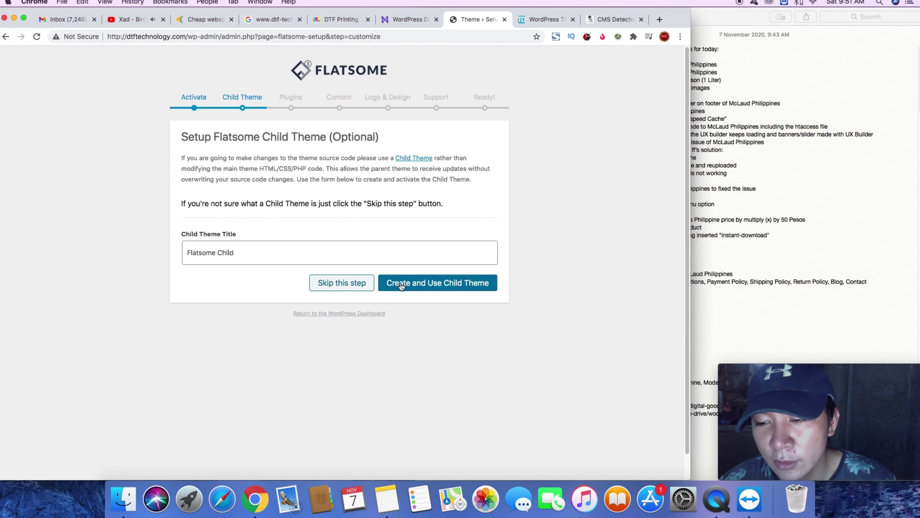
left_click(402, 286)
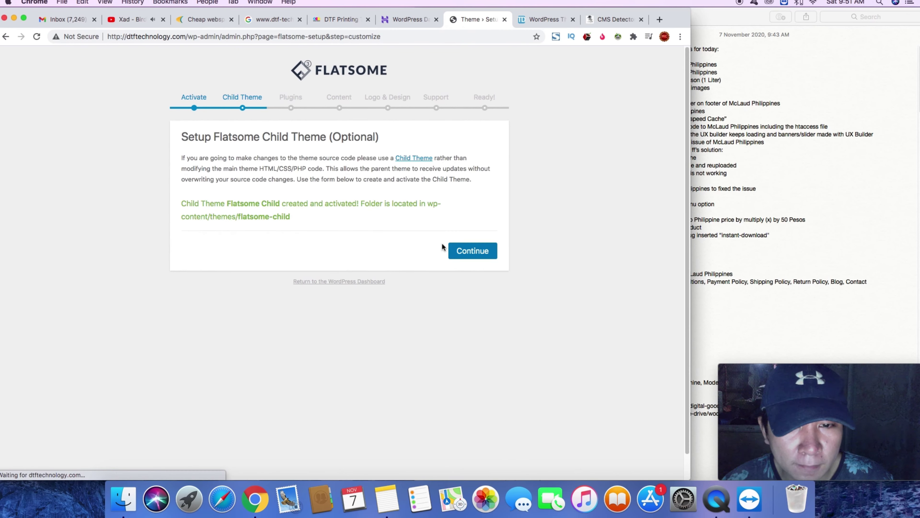
left_click(466, 252)
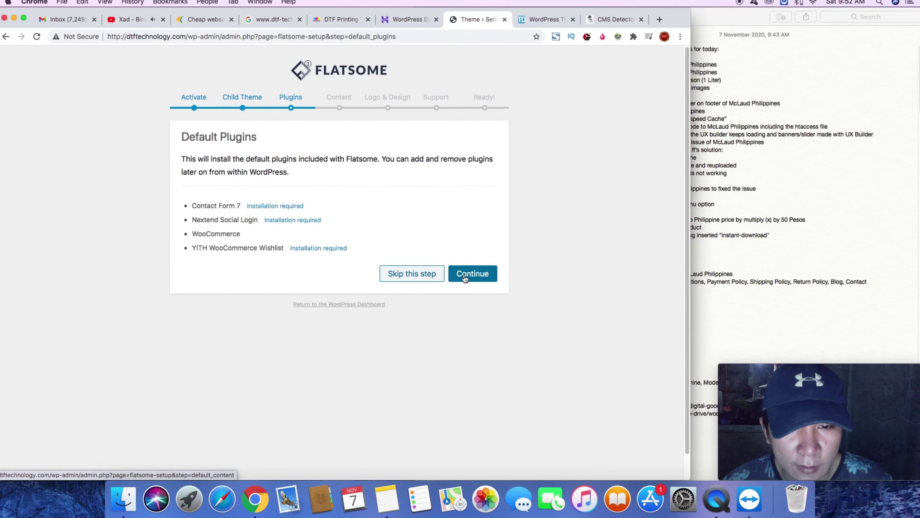
- Install Flatsome's default plugins and import all of the checked demo content items
left_click(465, 278)
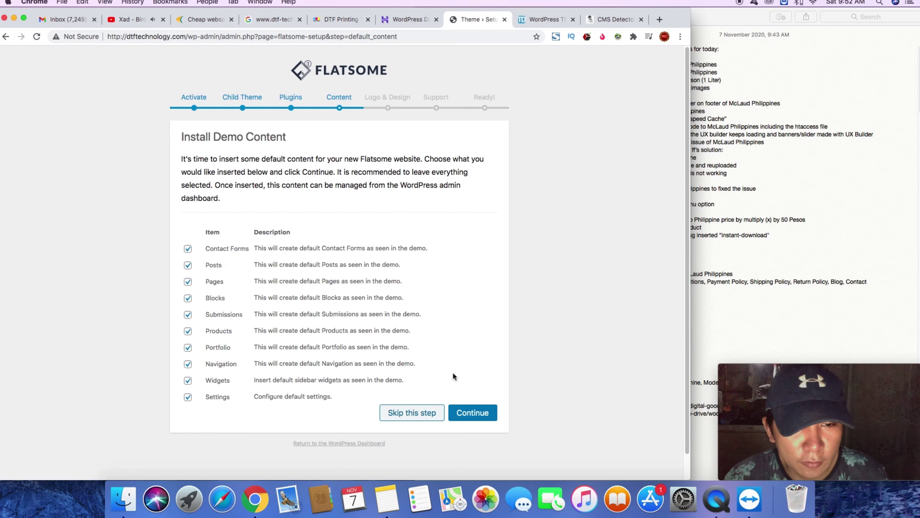
left_click(467, 416)
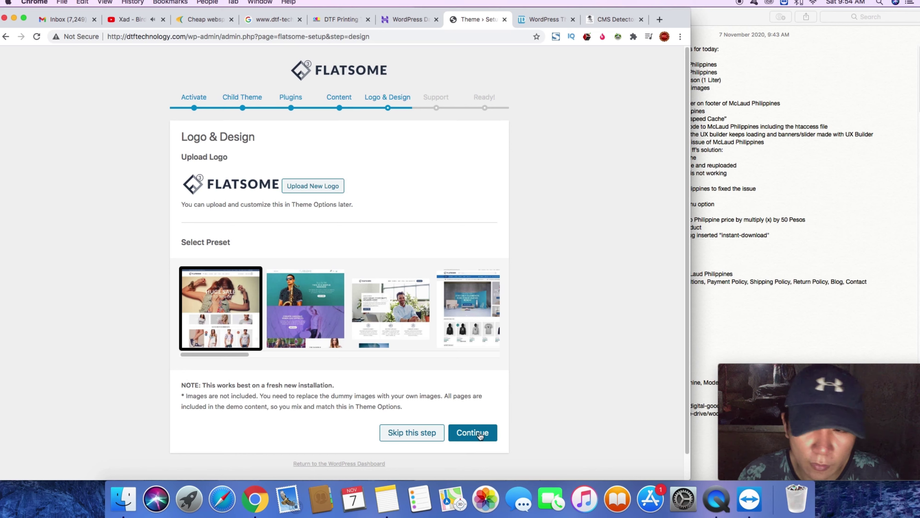
- Keep the first Logo & Design preset, agree to the Help and Support terms, and view the new website
left_click(475, 434)
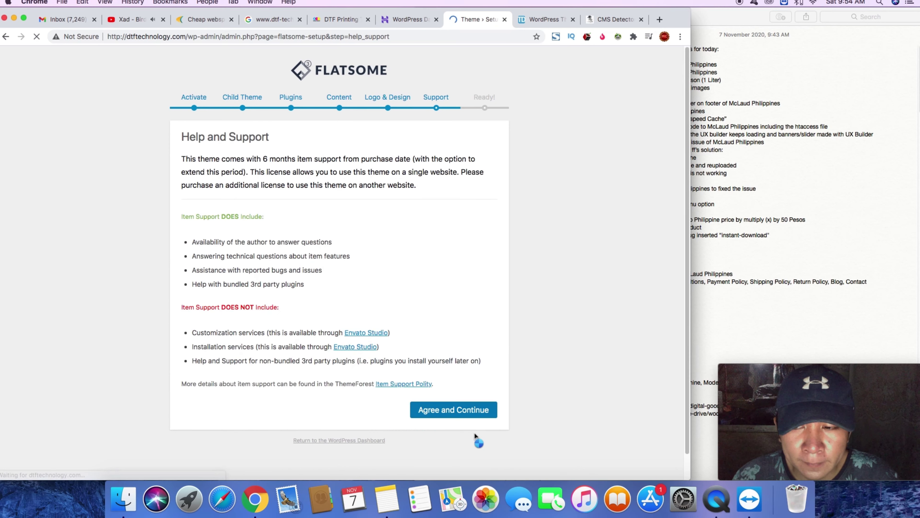
left_click(473, 412)
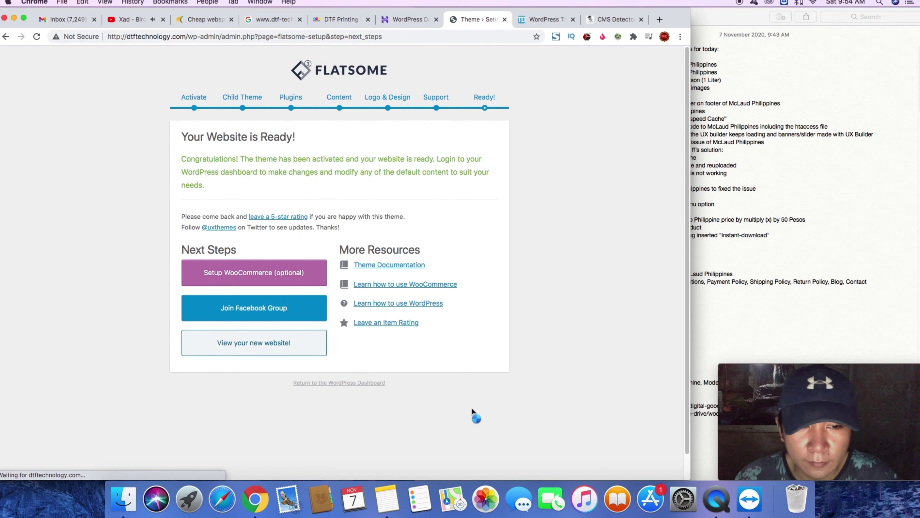
left_click(287, 351)
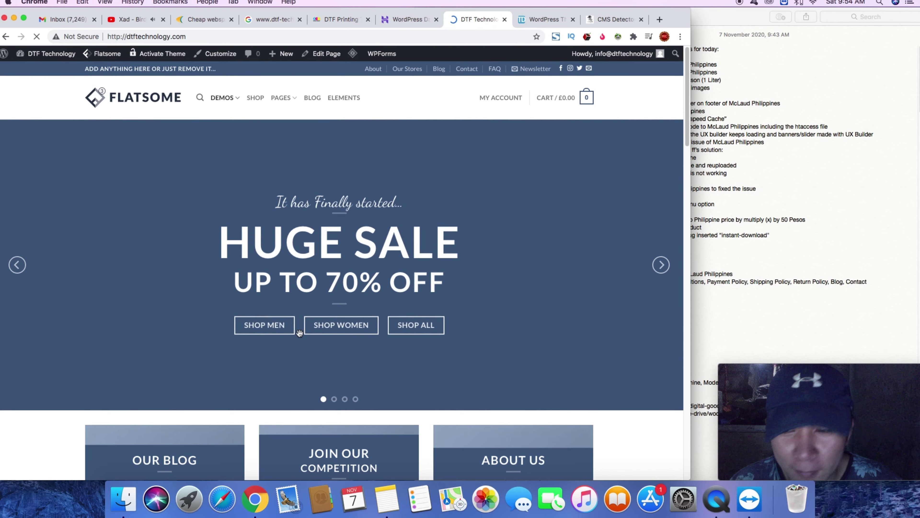
- Mute and adjust the computer's sound volume while scrolling the Flatsome demo homepage
key("XF86AudioMute")
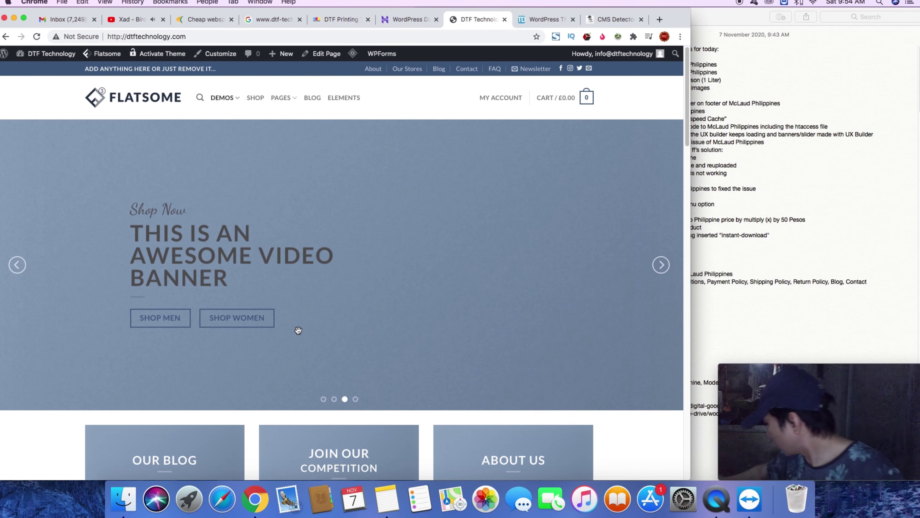
key("XF86AudioRaiseVolume")
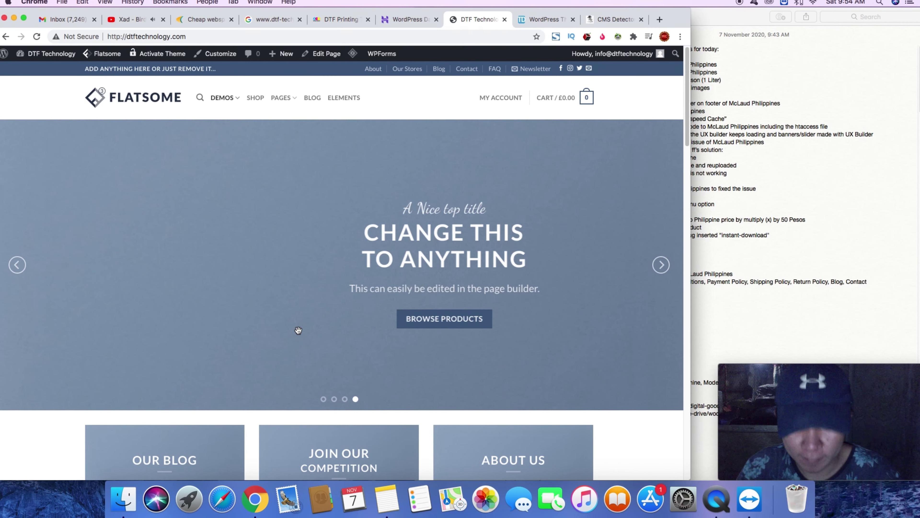
key("XF86AudioLowerVolume")
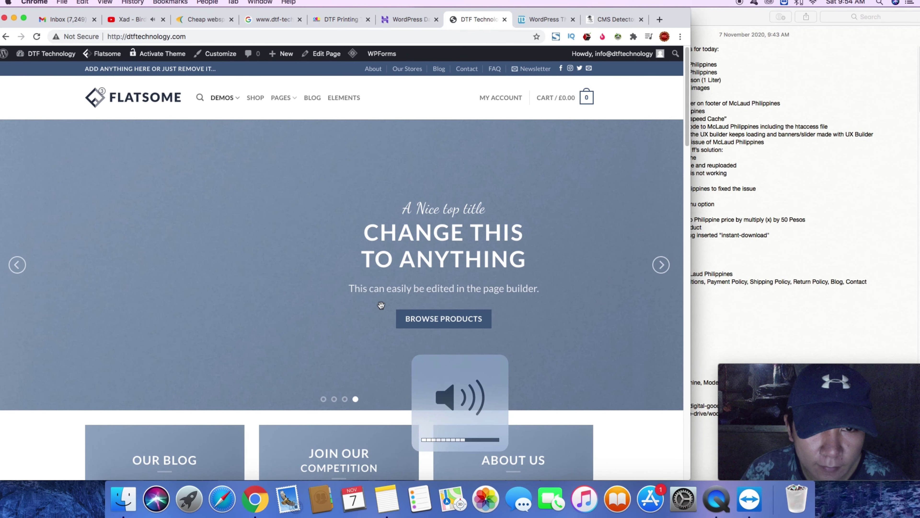
scroll(381, 304, "down", 10)
scroll(382, 304, "down", 15)
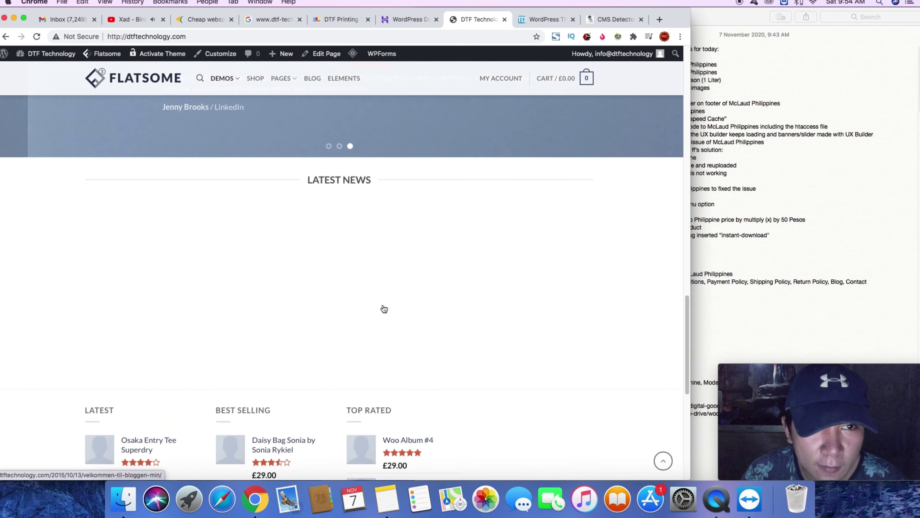
scroll(383, 305, "up", 20)
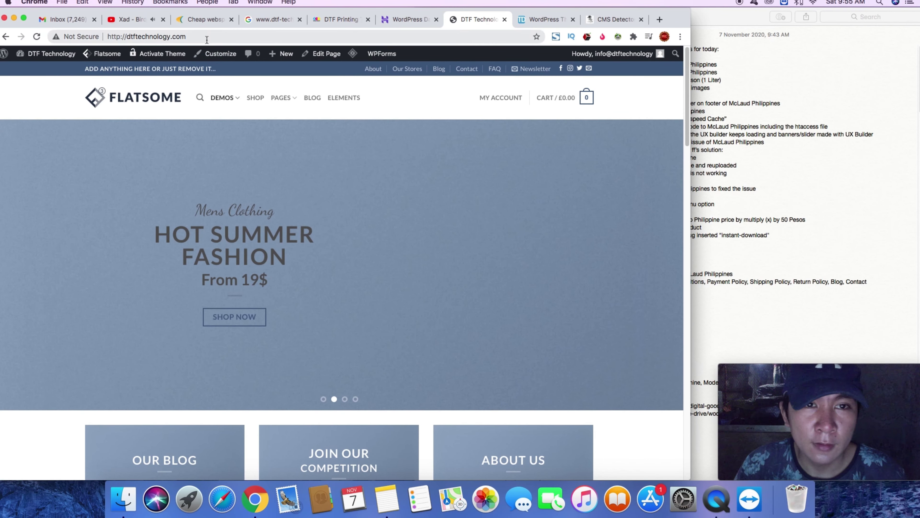
- Switch to the DTF Printing Technology shop page and browse its 8 products
left_click(352, 21)
scroll(466, 163, "down", 5)
scroll(460, 156, "up", 5)
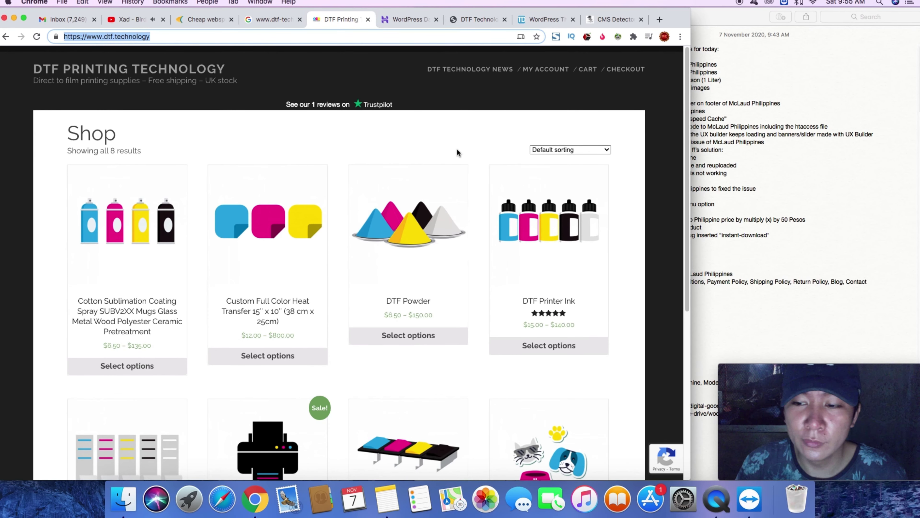